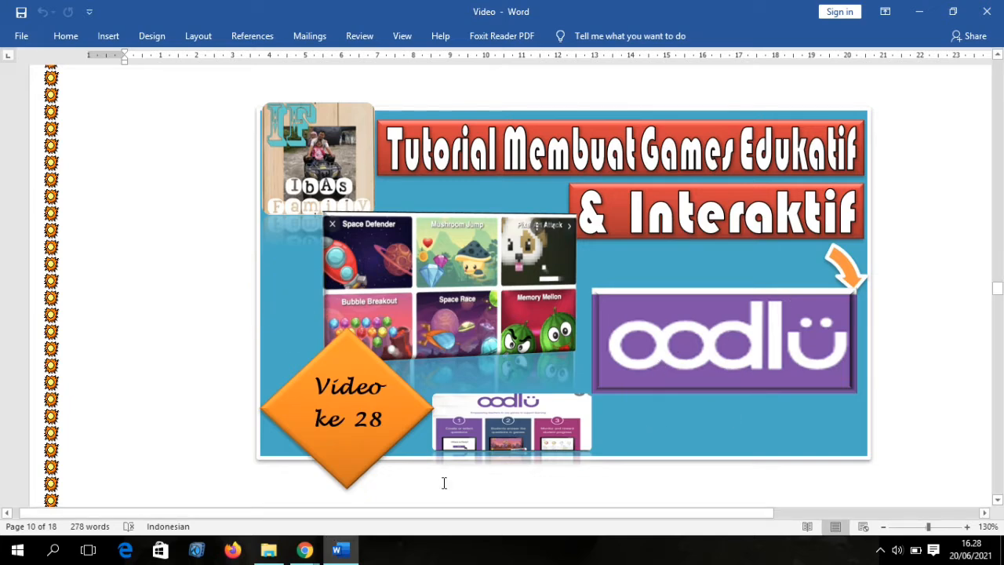
Switch to Chrome and bring up the open Google search results for oodlu.
{"action": "mouse_move", "coordinate": [305, 551]}
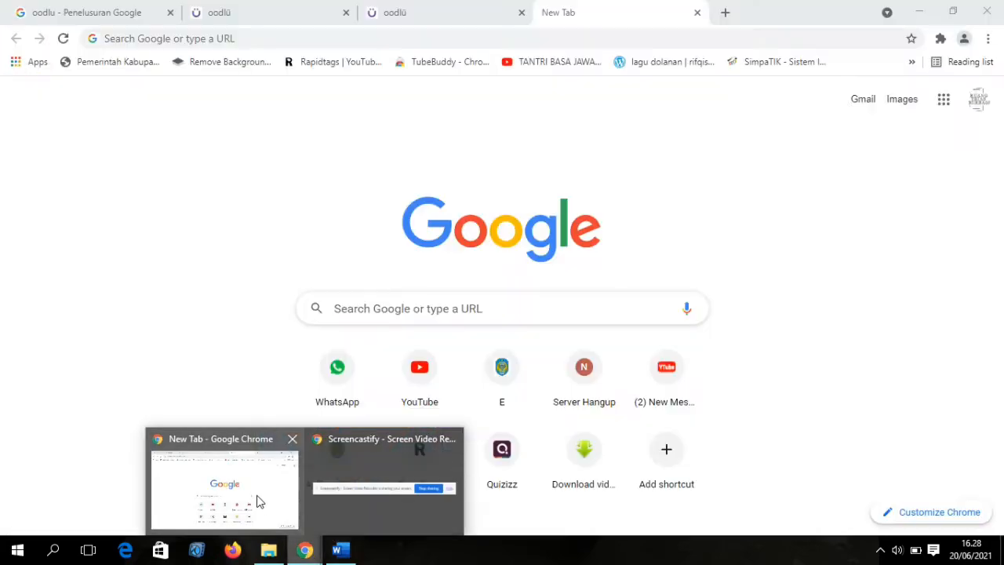
{"action": "left_click", "coordinate": [265, 491]}
{"action": "left_click", "coordinate": [97, 11]}
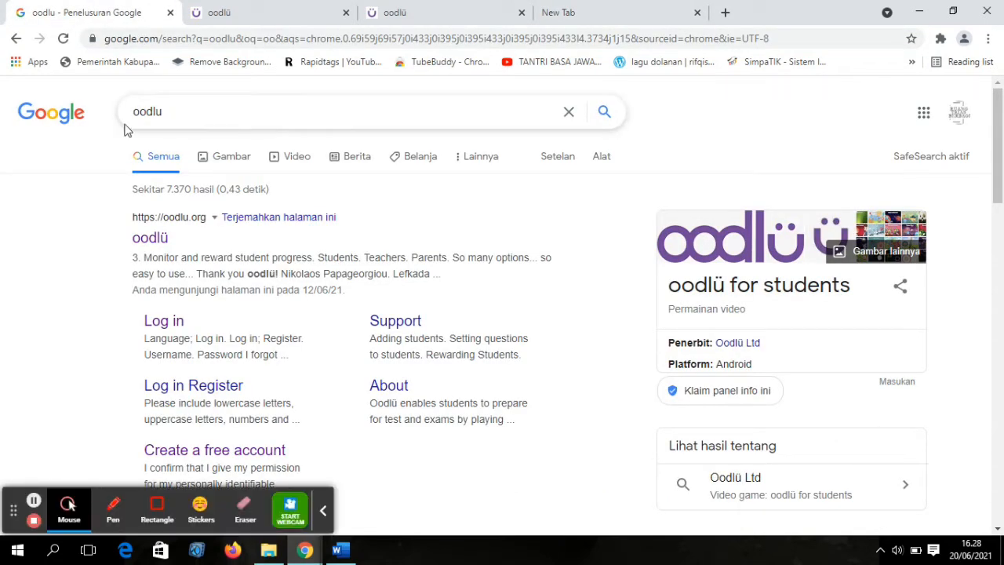
{"action": "left_click", "coordinate": [325, 509]}
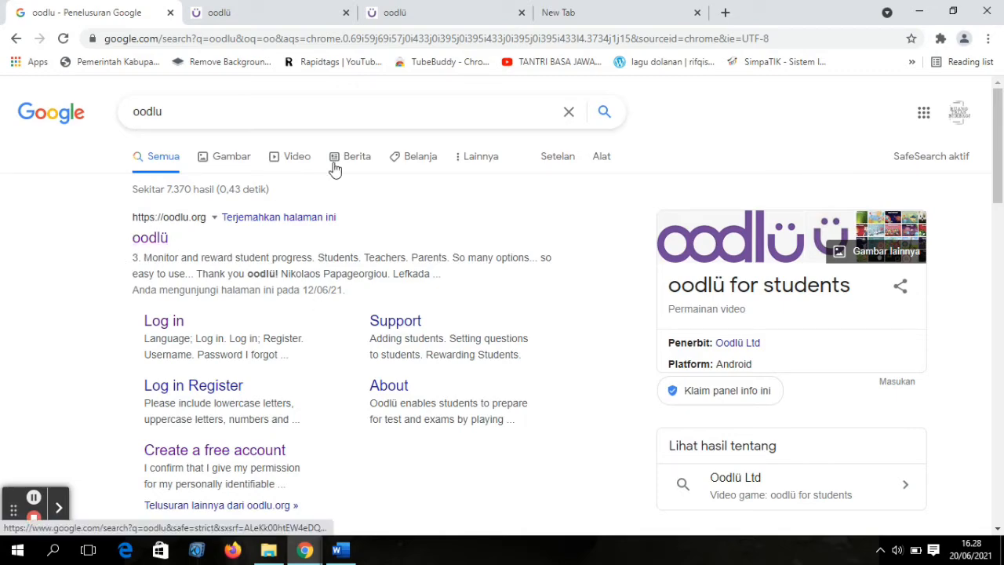
Go to the open oodlü home page and review it down to the section for teachers (oodlü untuk guru).
{"action": "left_click", "coordinate": [254, 16]}
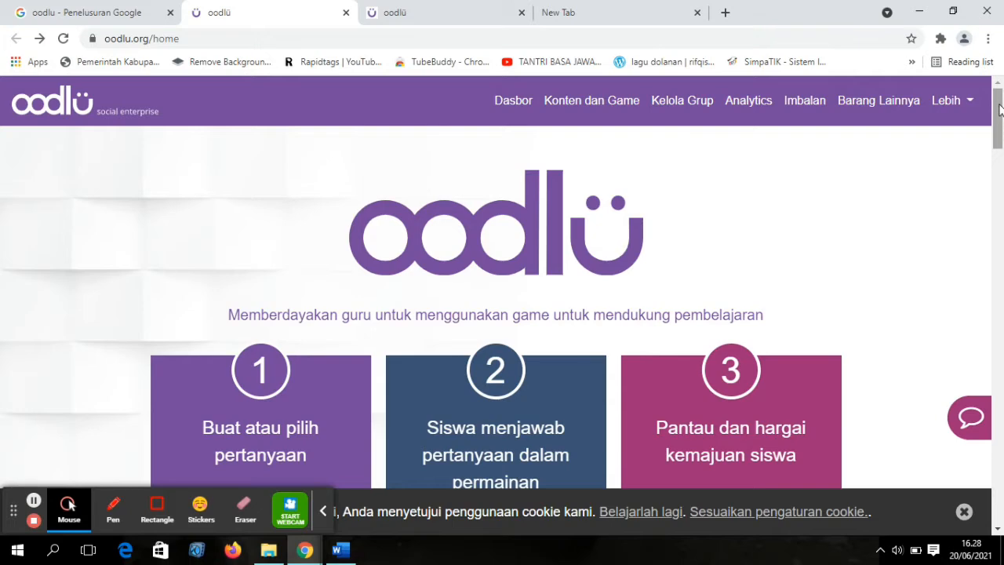
{"action": "left_click_drag", "start_coordinate": [1001, 109], "coordinate": [1002, 138]}
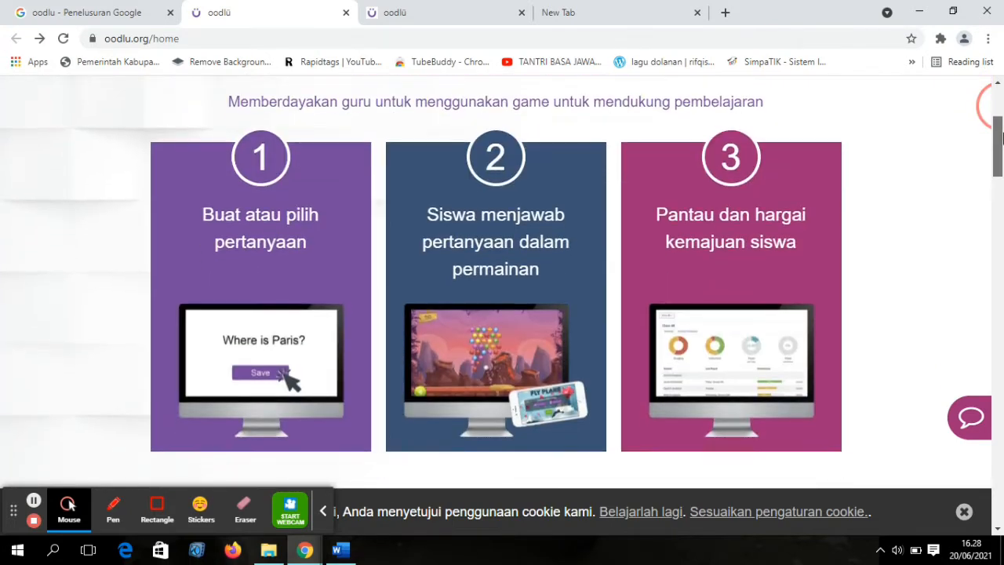
{"action": "left_click", "coordinate": [324, 511]}
{"action": "left_click_drag", "start_coordinate": [1001, 144], "coordinate": [1002, 226]}
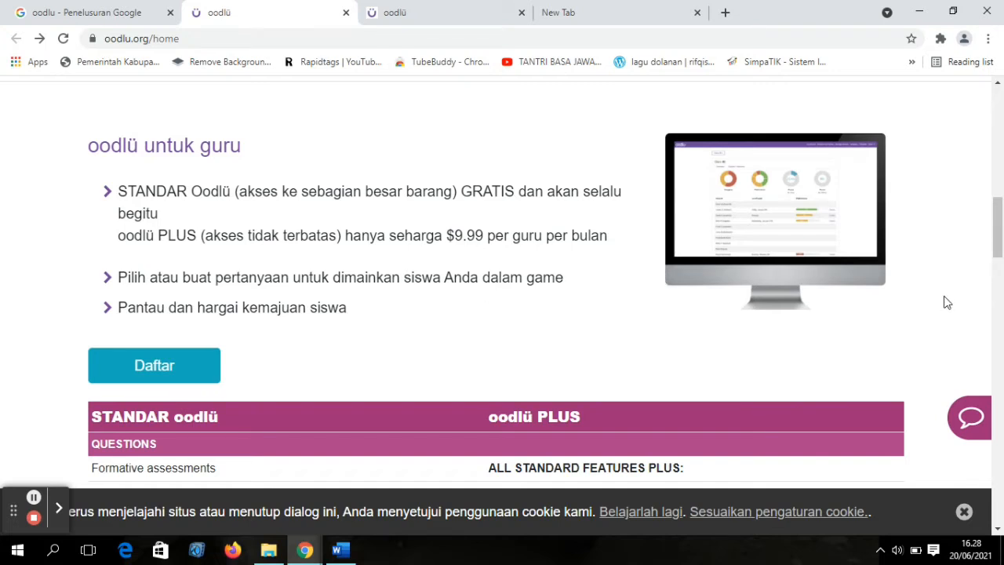
Open the teacher account registration form from the home page and view the login form beside it.
{"action": "left_click", "coordinate": [176, 377]}
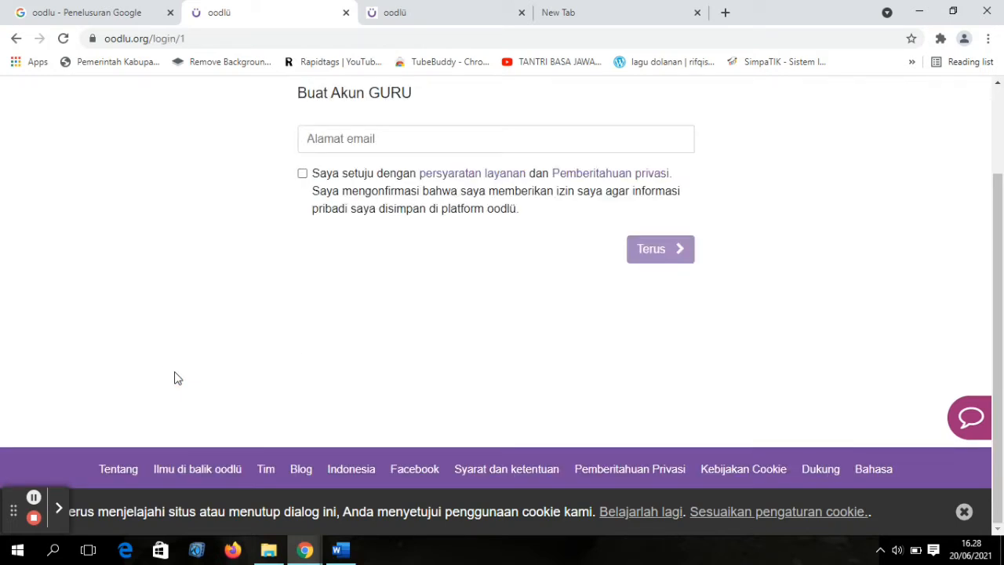
{"action": "left_click_drag", "start_coordinate": [1000, 251], "coordinate": [1000, 188]}
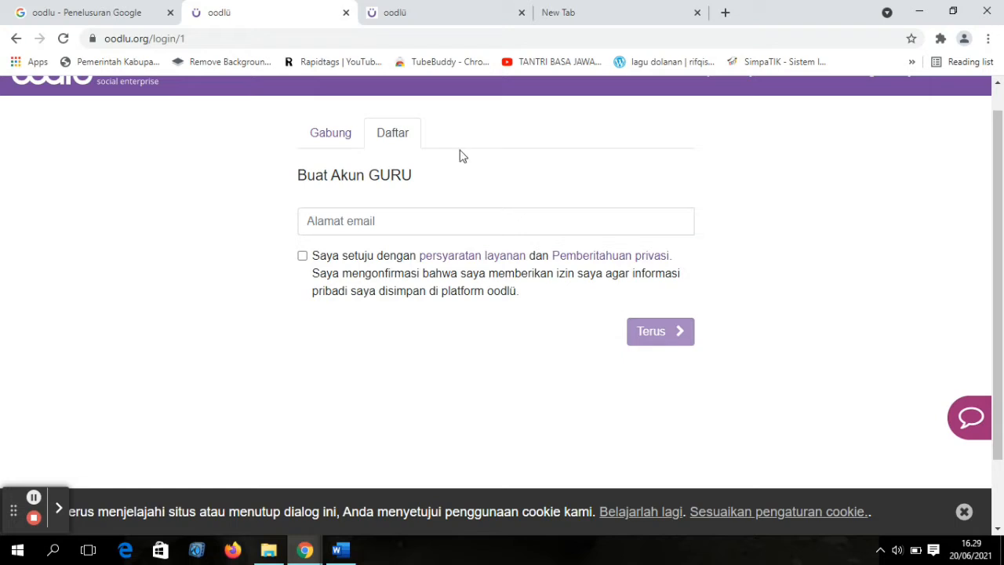
{"action": "left_click", "coordinate": [425, 6]}
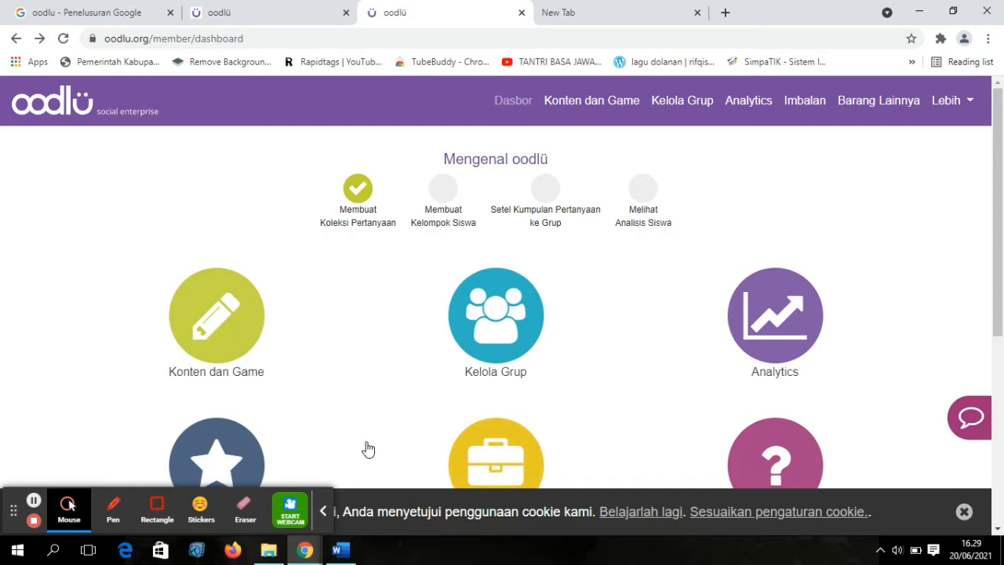
{"action": "left_click", "coordinate": [323, 511]}
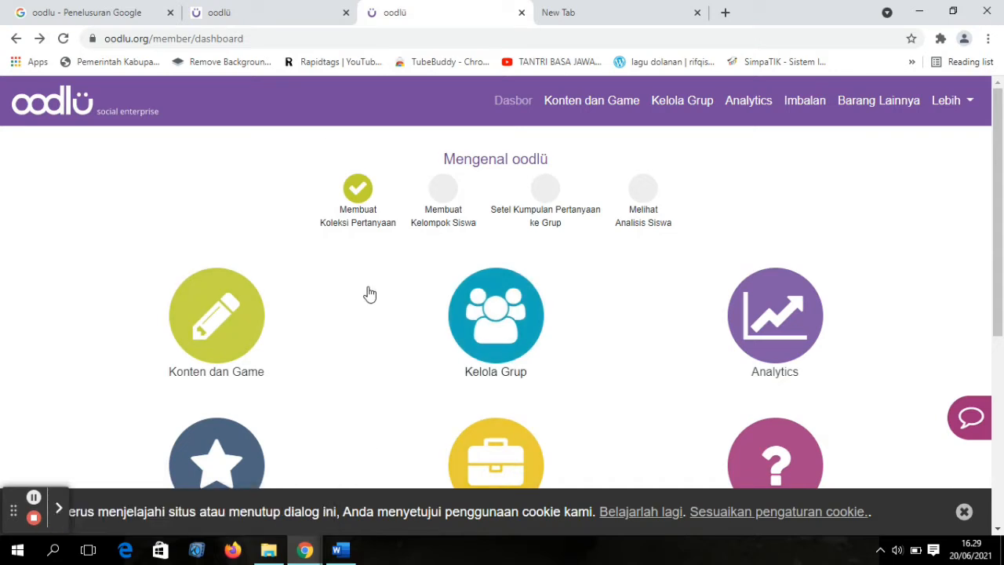
{"action": "left_click", "coordinate": [265, 6]}
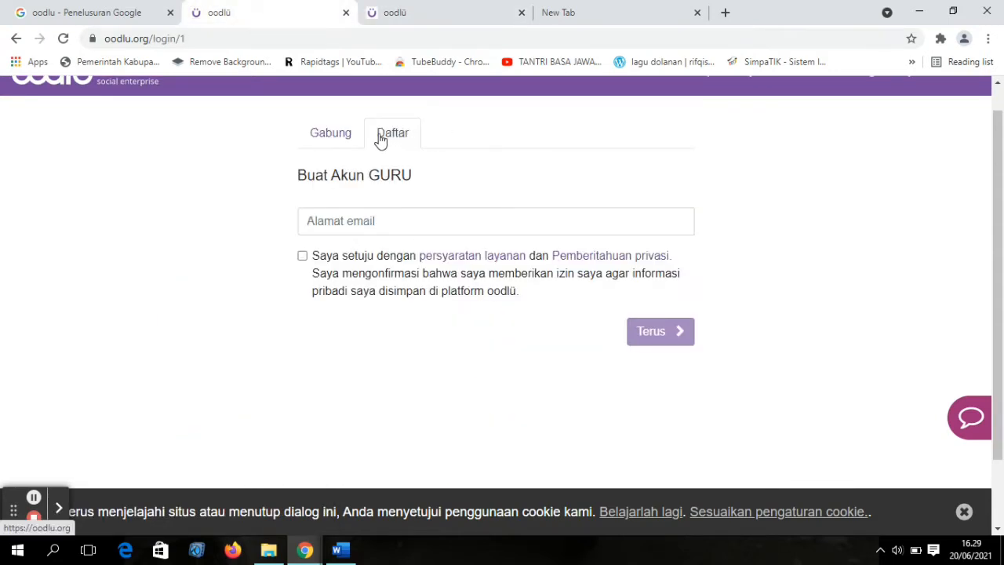
{"action": "left_click", "coordinate": [341, 138]}
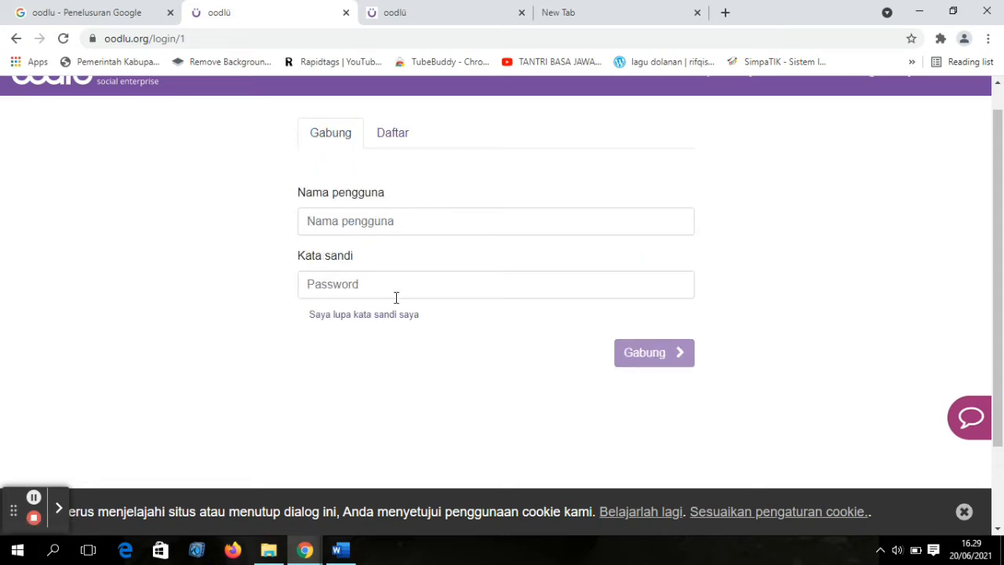
Return to the member dashboard and open the question collection PAT Bahasa Jawa Kelas 1 Semester 2 for editing.
{"action": "left_click", "coordinate": [426, 9]}
{"action": "left_click", "coordinate": [239, 9]}
{"action": "left_click", "coordinate": [407, 7]}
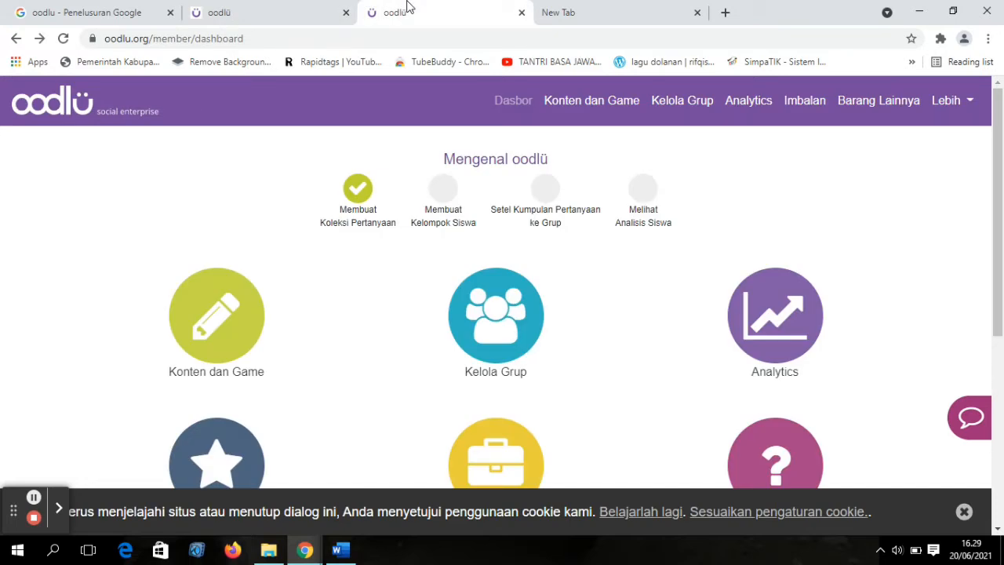
{"action": "left_click", "coordinate": [358, 196]}
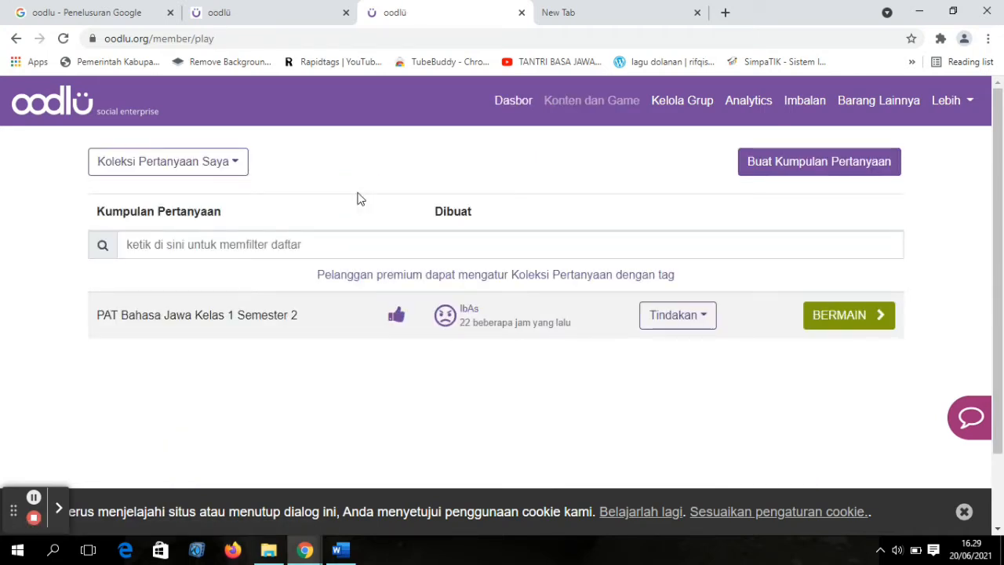
{"action": "left_click", "coordinate": [703, 322]}
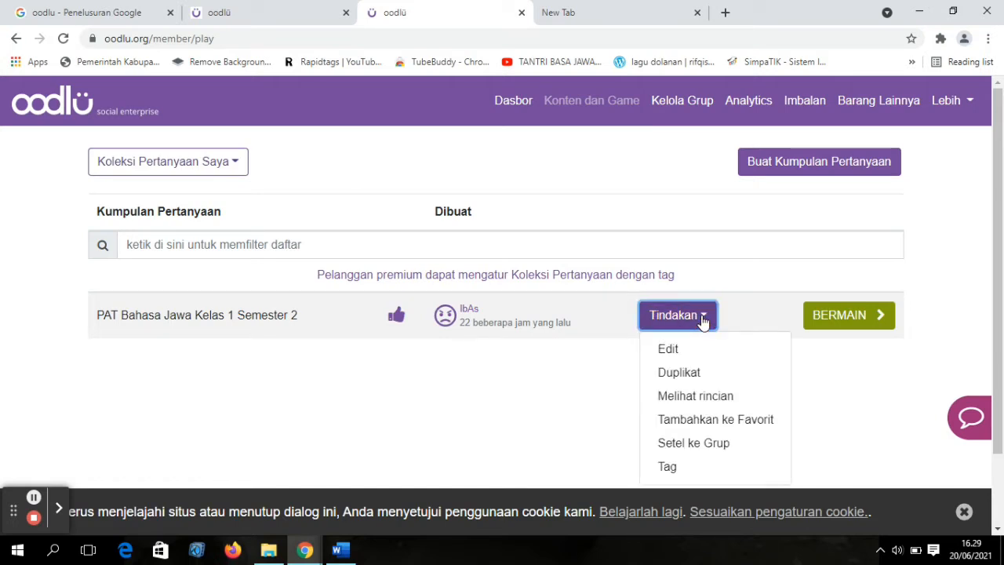
{"action": "left_click", "coordinate": [665, 351]}
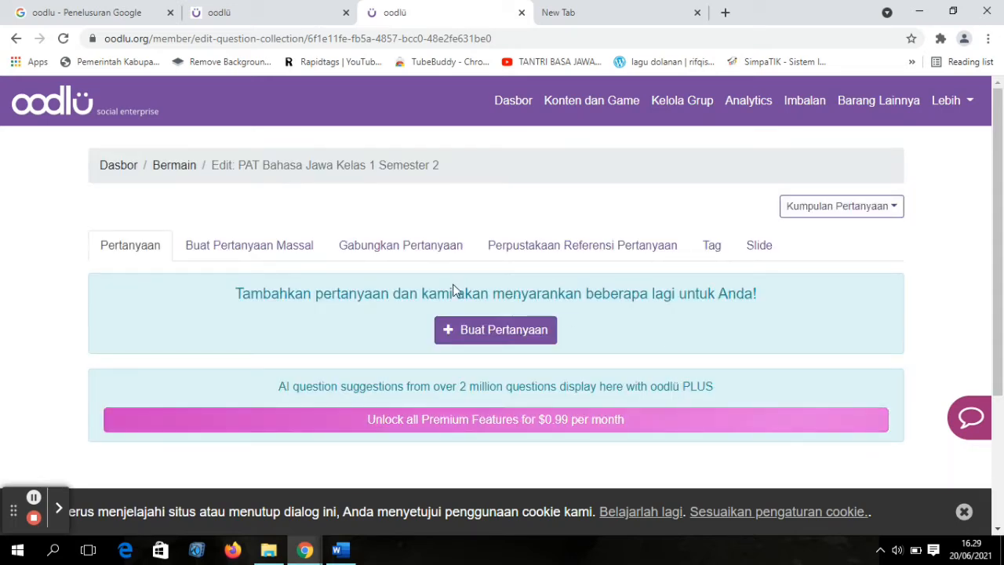
Create a Pilihan Ganda Tekstual question with the text "1. Nalika ngucap atur panuwun kudu....".
{"action": "left_click", "coordinate": [471, 332]}
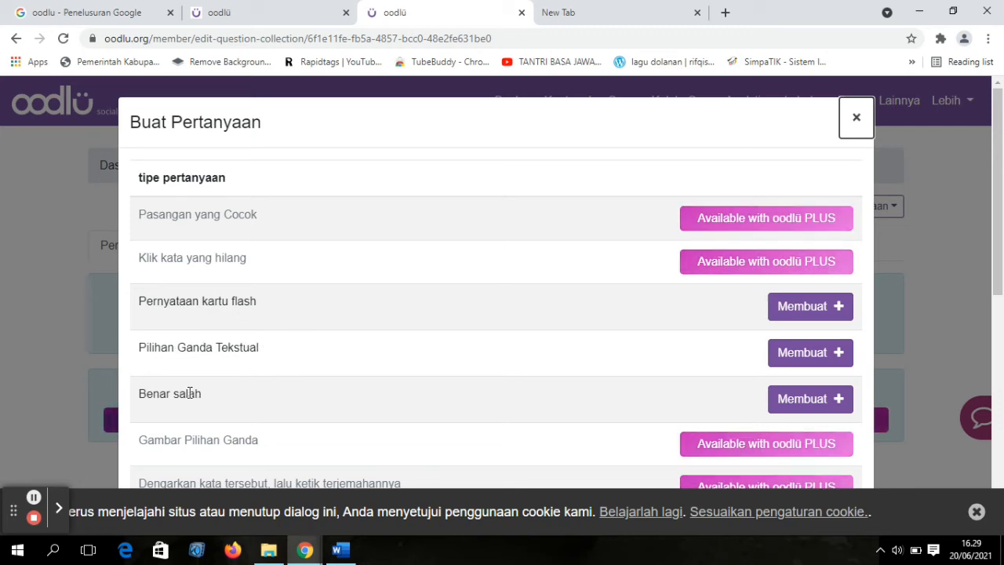
{"action": "left_click", "coordinate": [808, 353]}
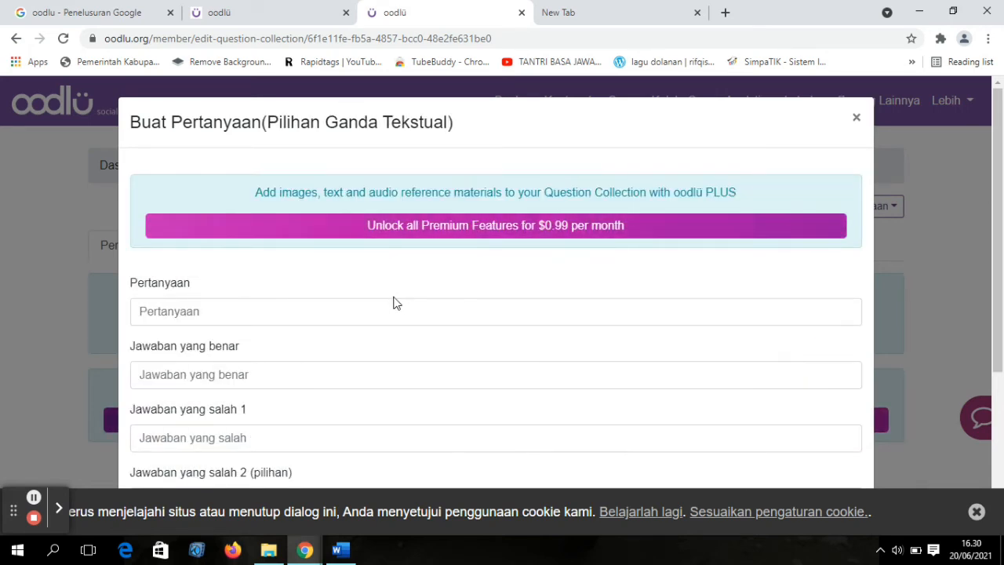
{"action": "left_click", "coordinate": [208, 309]}
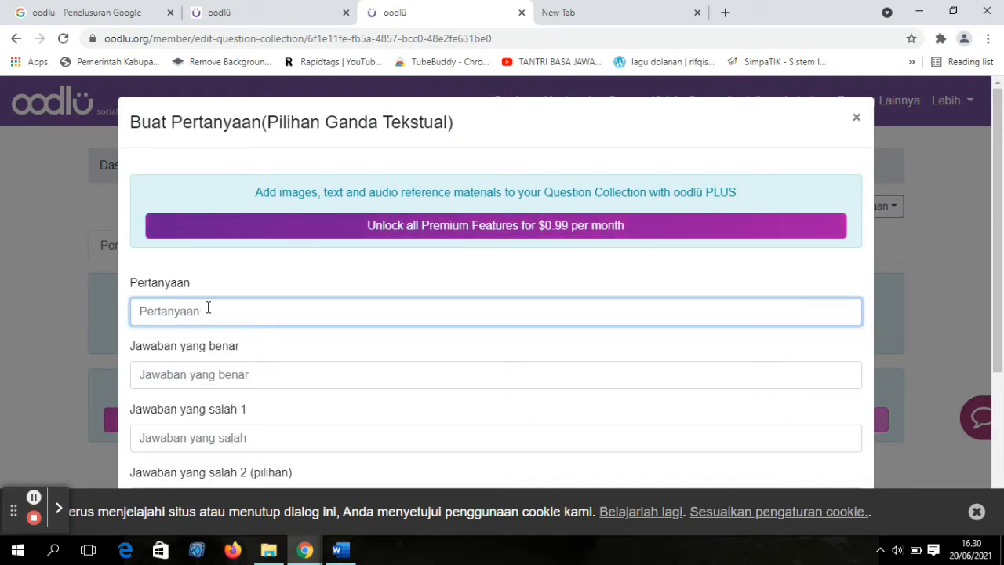
{"action": "type", "text": "1 "}
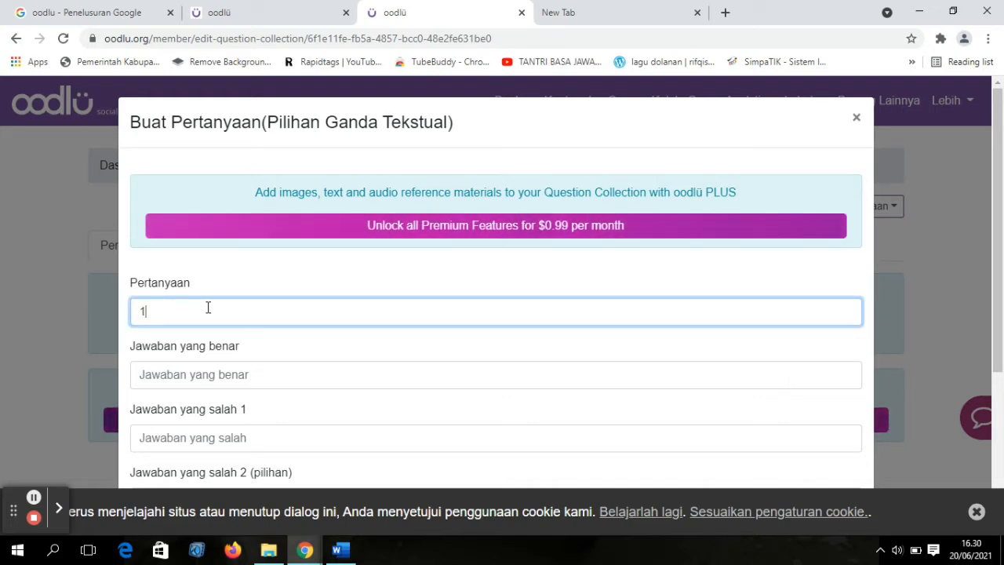
{"action": "type", "text": ". Nal"}
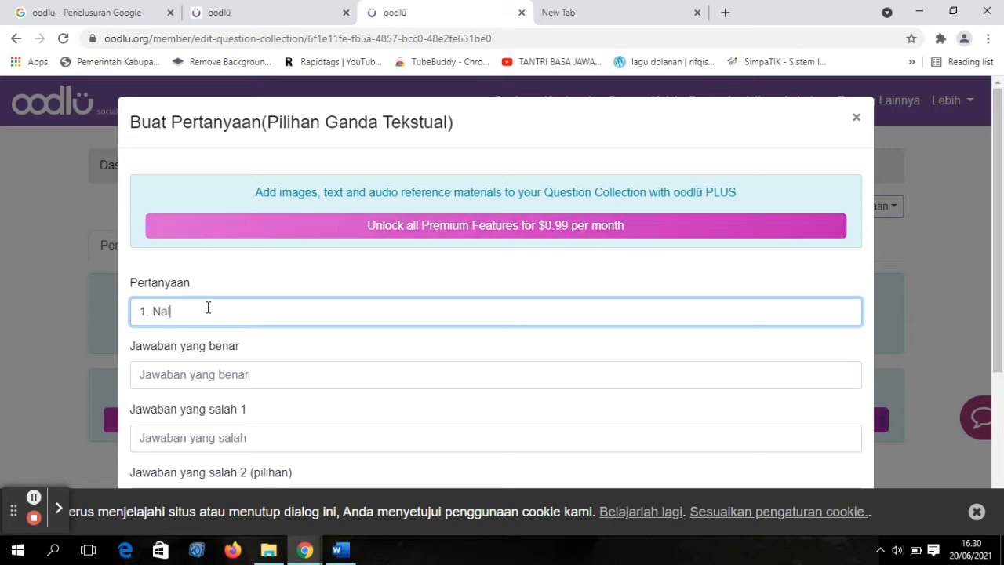
{"action": "type", "text": "ika ng"}
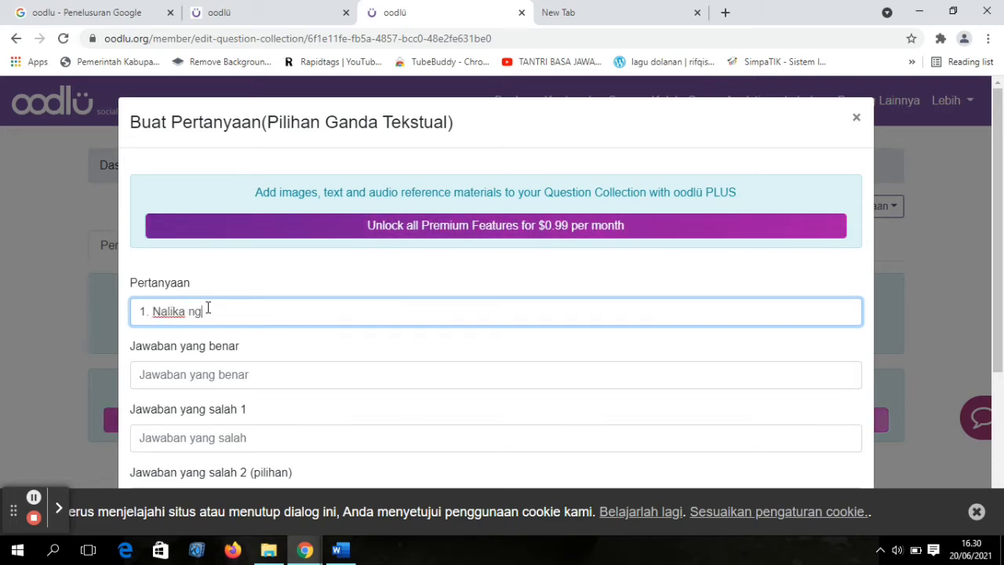
{"action": "type", "text": "ucap at"}
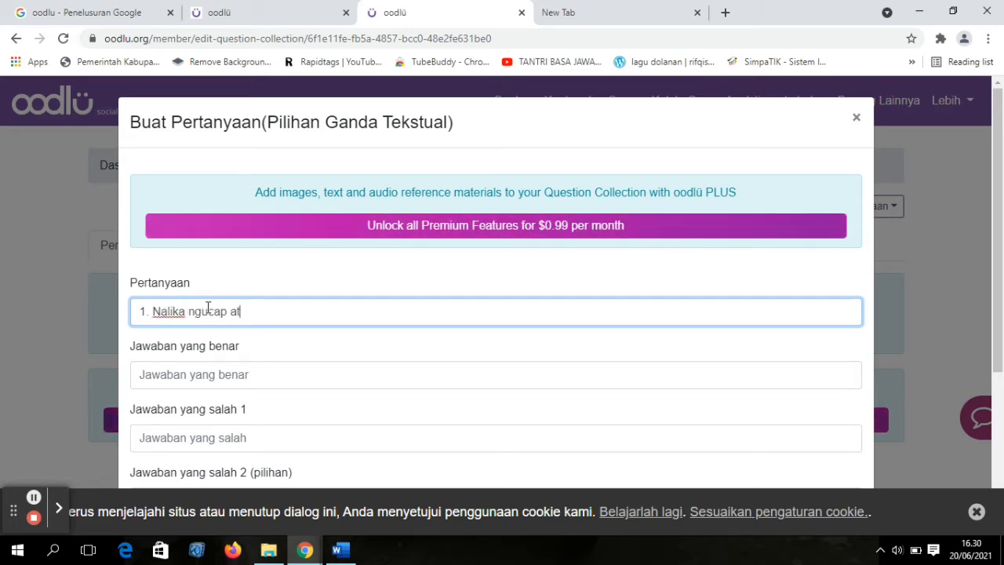
{"action": "type", "text": "ur panuwu"}
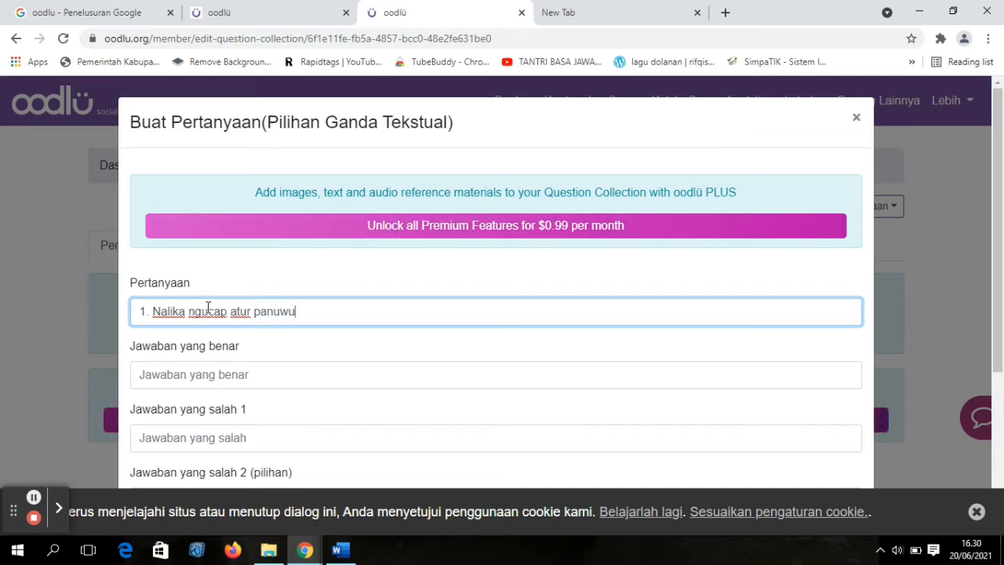
{"action": "type", "text": "n kudu."}
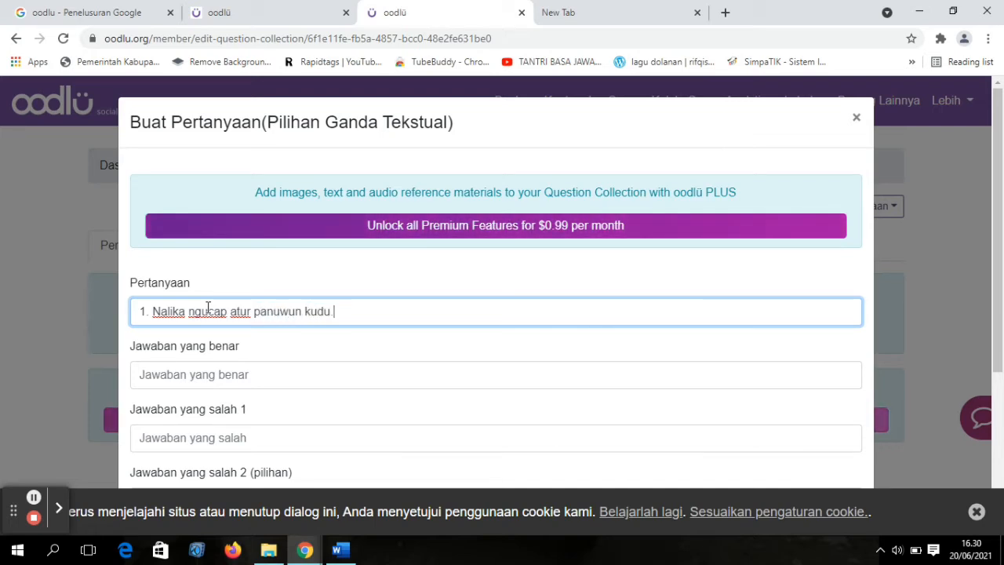
{"action": "type", "text": "..."}
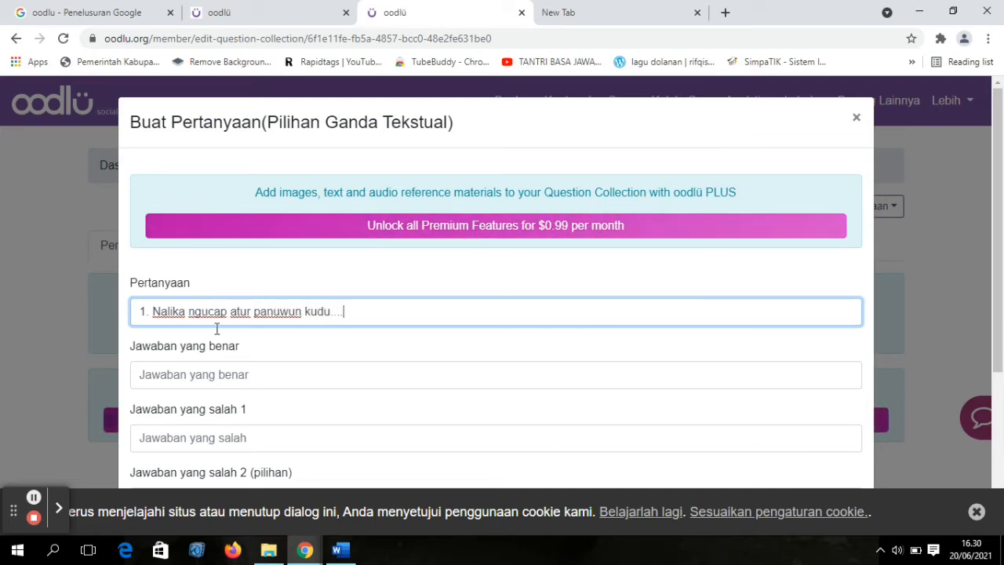
Enter "sopan" as the correct answer and "kasar" and "nesu" as wrong answers 1 and 2.
{"action": "left_click", "coordinate": [204, 374]}
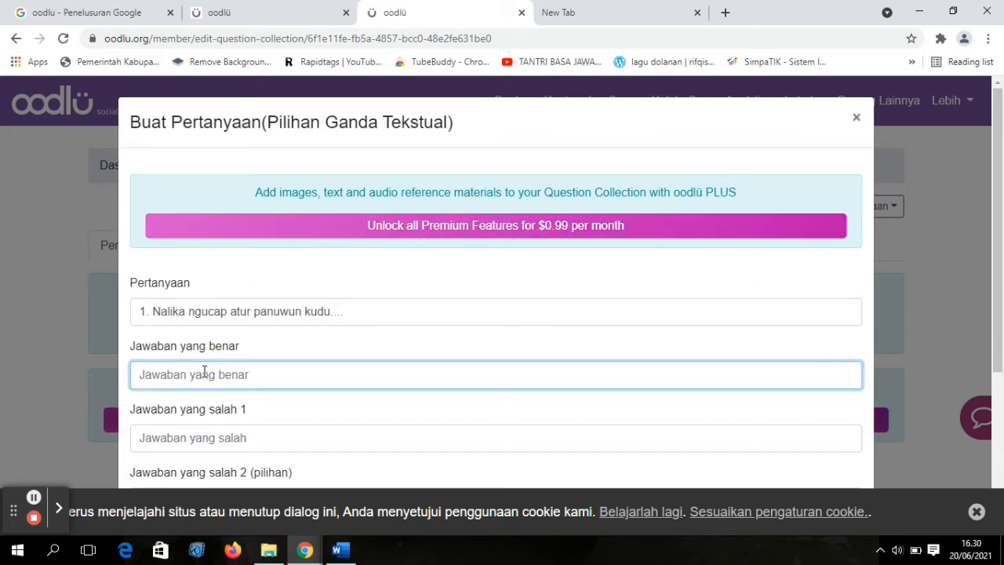
{"action": "type", "text": "sopan"}
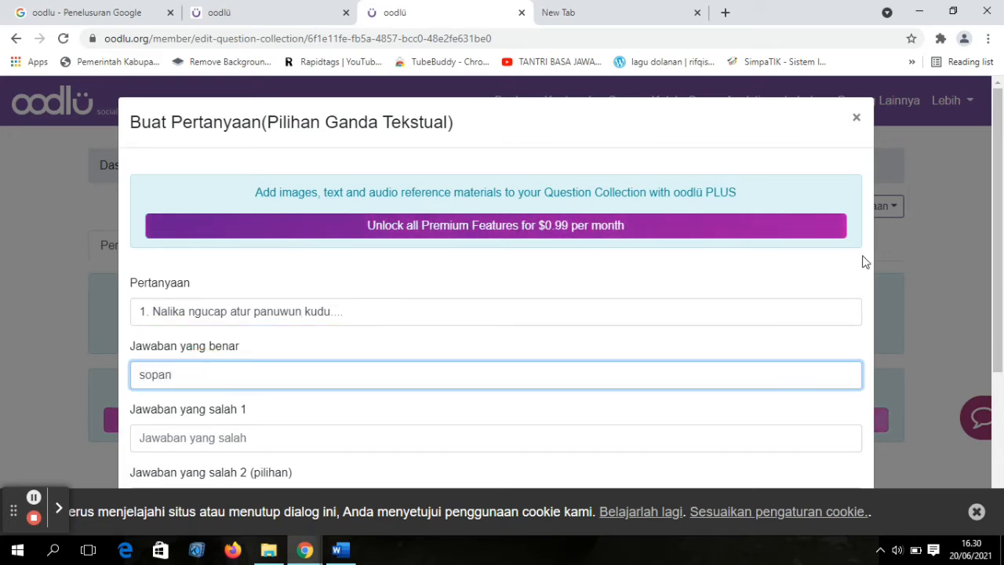
{"action": "scroll", "coordinate": [998, 165], "scroll_direction": "down", "scroll_amount": 2}
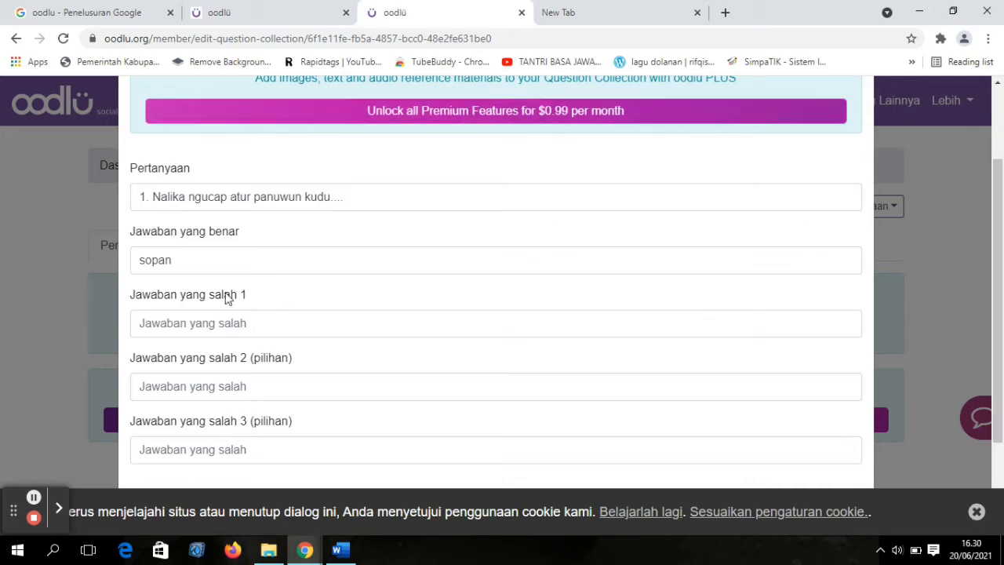
{"action": "left_click", "coordinate": [180, 322]}
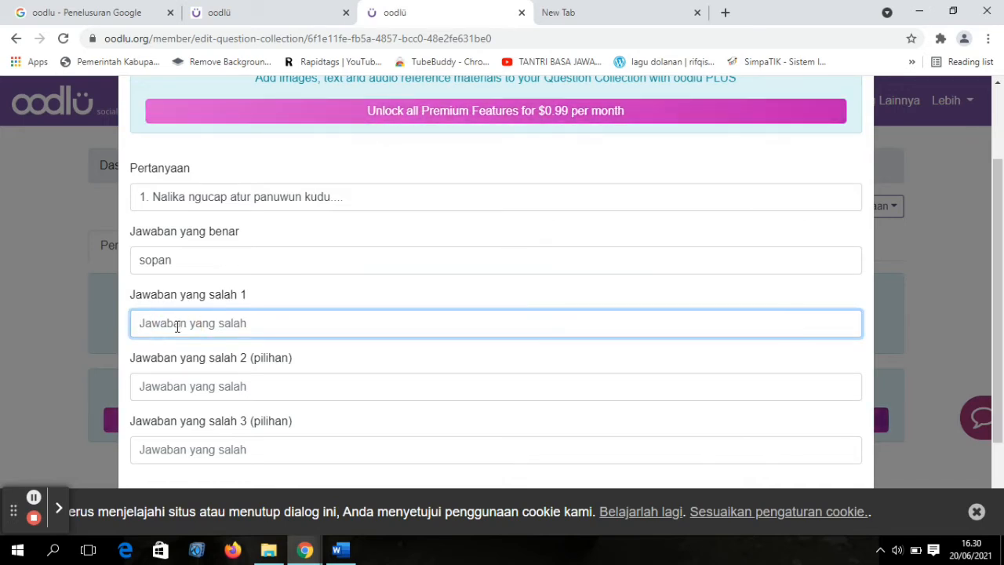
{"action": "type", "text": "kasar"}
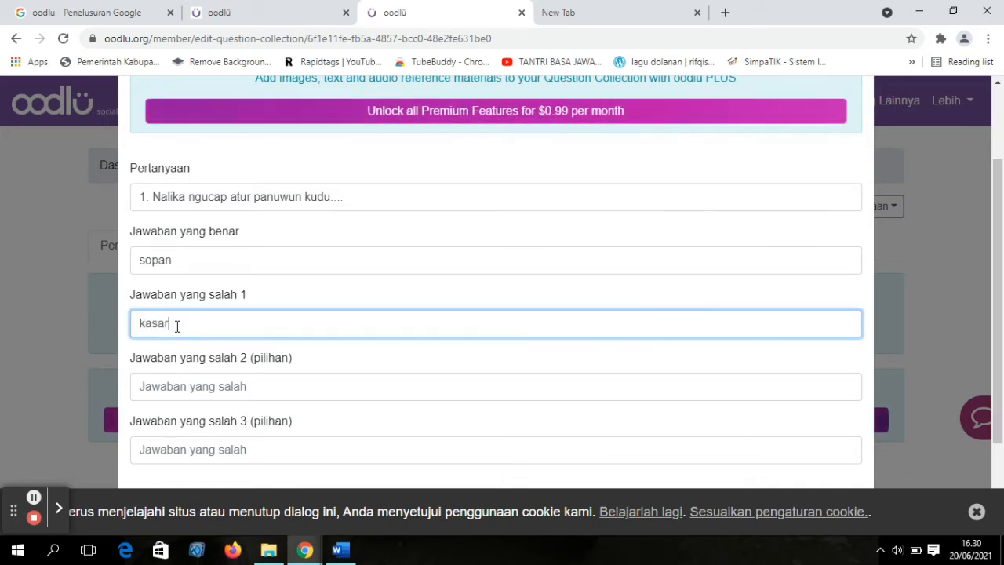
{"action": "left_click", "coordinate": [174, 389]}
{"action": "type", "text": "nesu"}
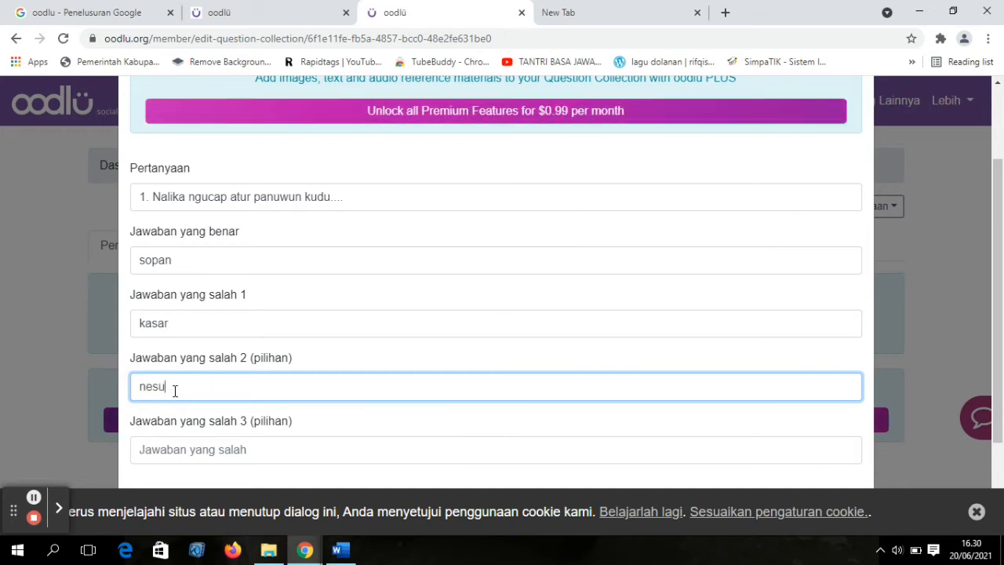
Dismiss the cookie notice and save the new multiple-choice question.
{"action": "left_click_drag", "start_coordinate": [997, 208], "coordinate": [1000, 299]}
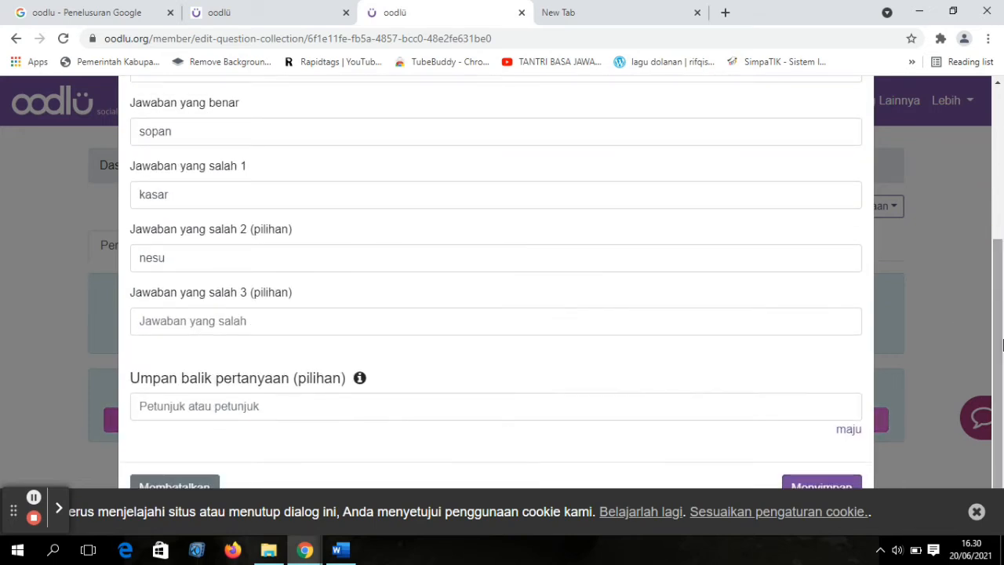
{"action": "left_click", "coordinate": [977, 511]}
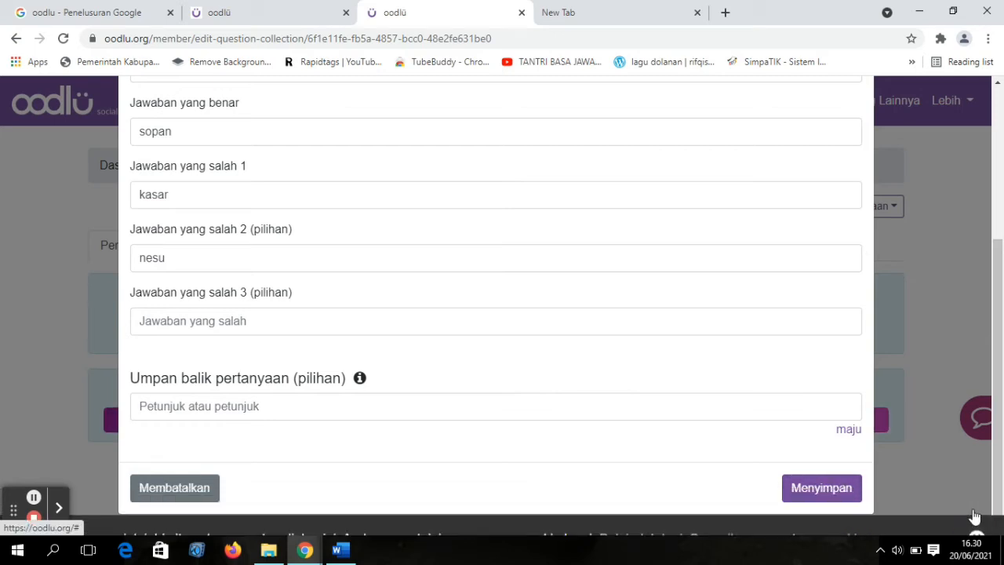
{"action": "left_click", "coordinate": [826, 493]}
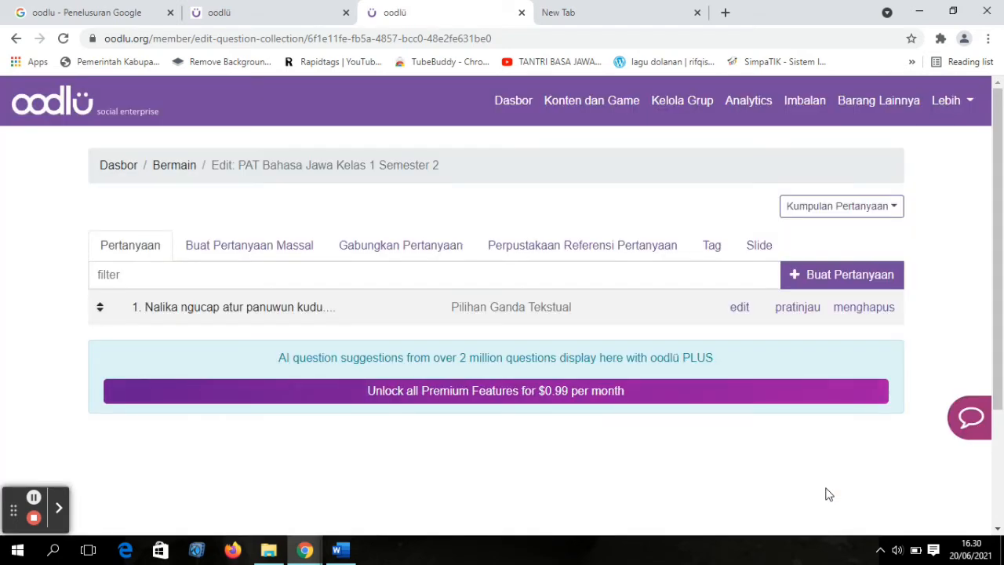
Create another Pilihan Ganda Tekstual question with the text "2. Aku yen salah kudu nyuwun....".
{"action": "left_click", "coordinate": [851, 276]}
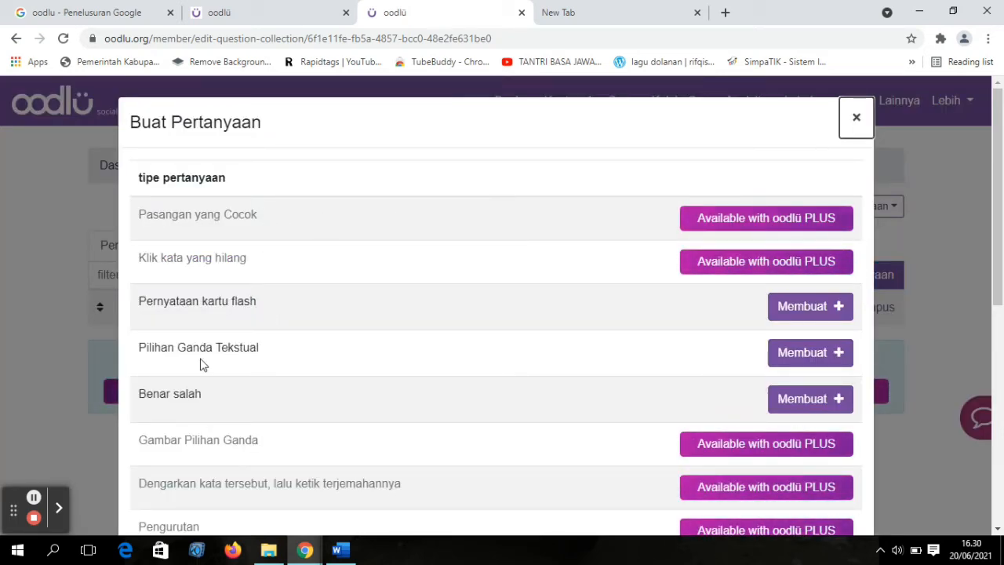
{"action": "left_click", "coordinate": [819, 354]}
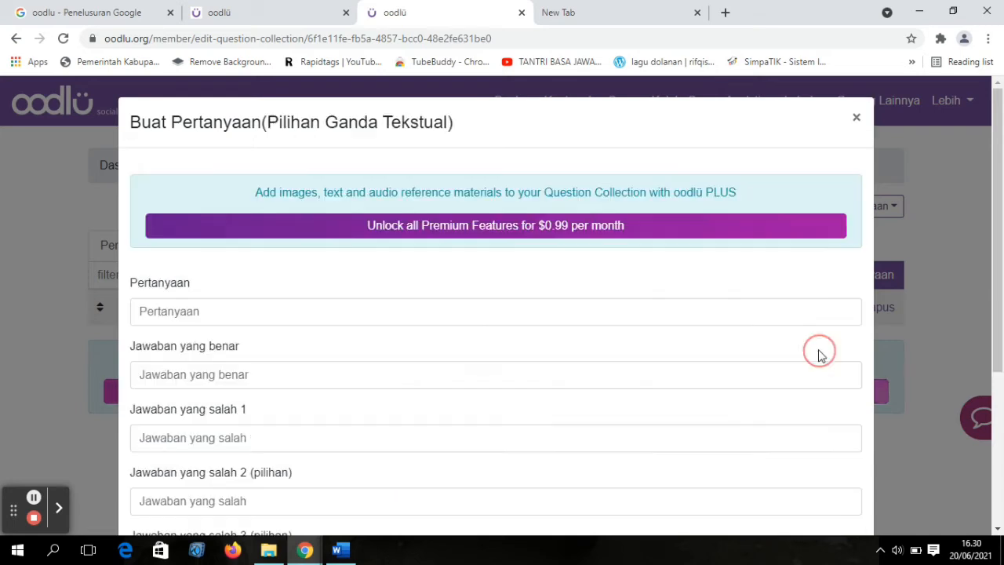
{"action": "left_click", "coordinate": [215, 314]}
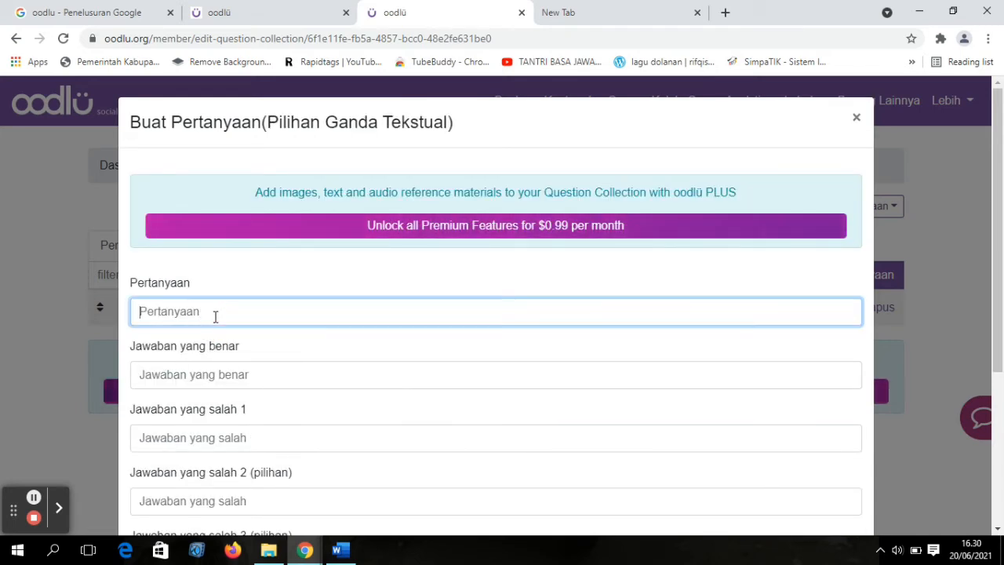
{"action": "type", "text": "2. "}
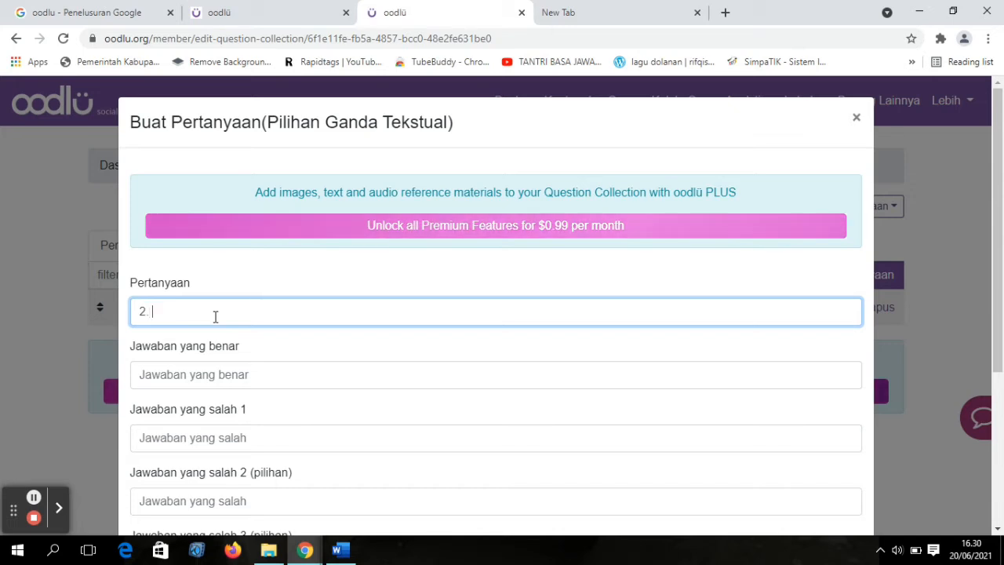
{"action": "type", "text": "Ak"}
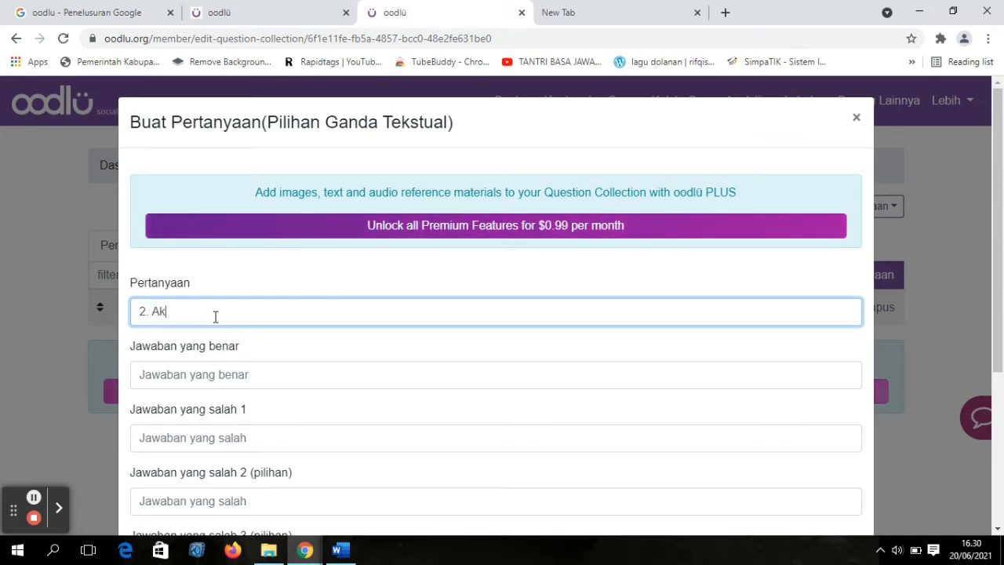
{"action": "type", "text": "u yen sa"}
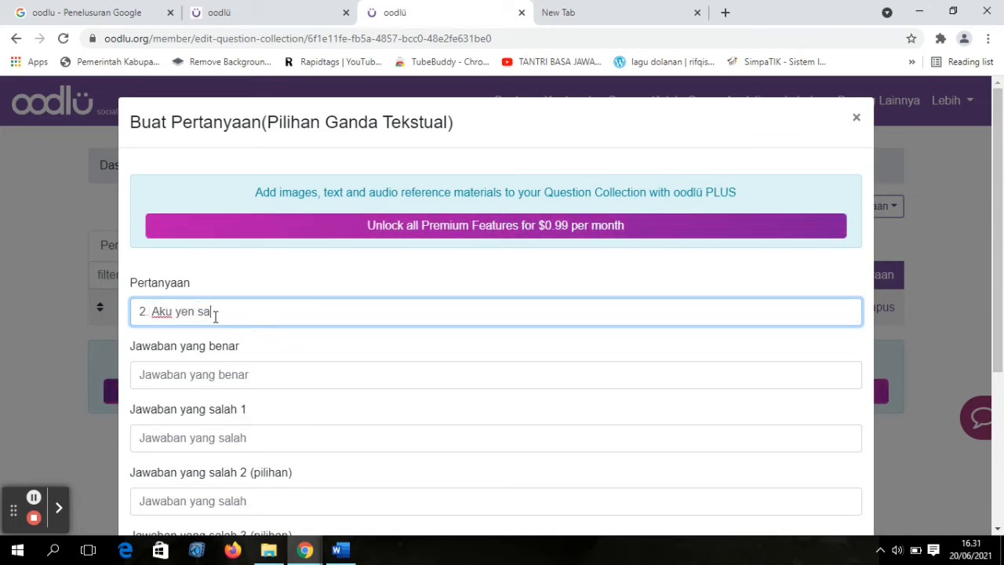
{"action": "type", "text": "lah kudu "}
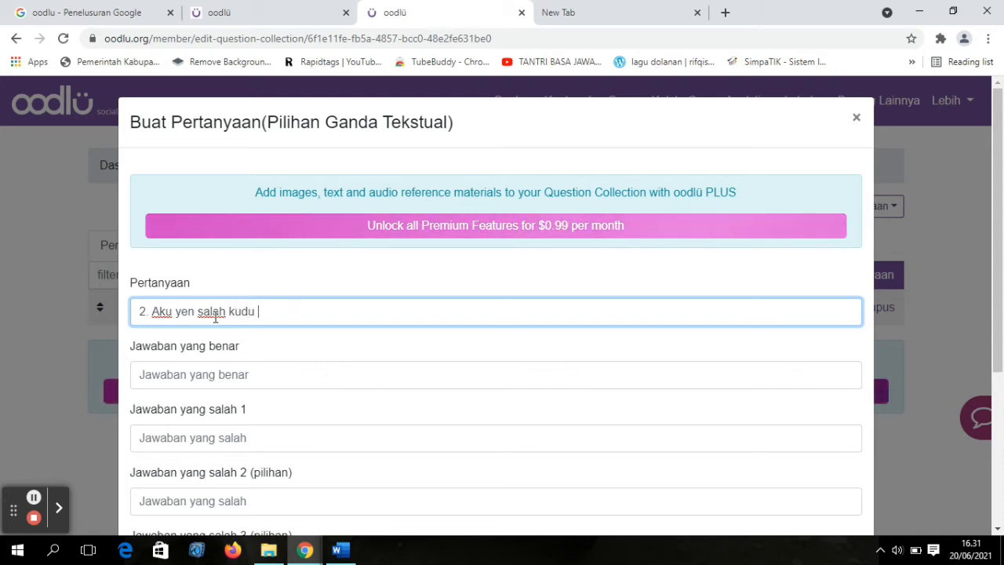
{"action": "type", "text": "nyuwun .."}
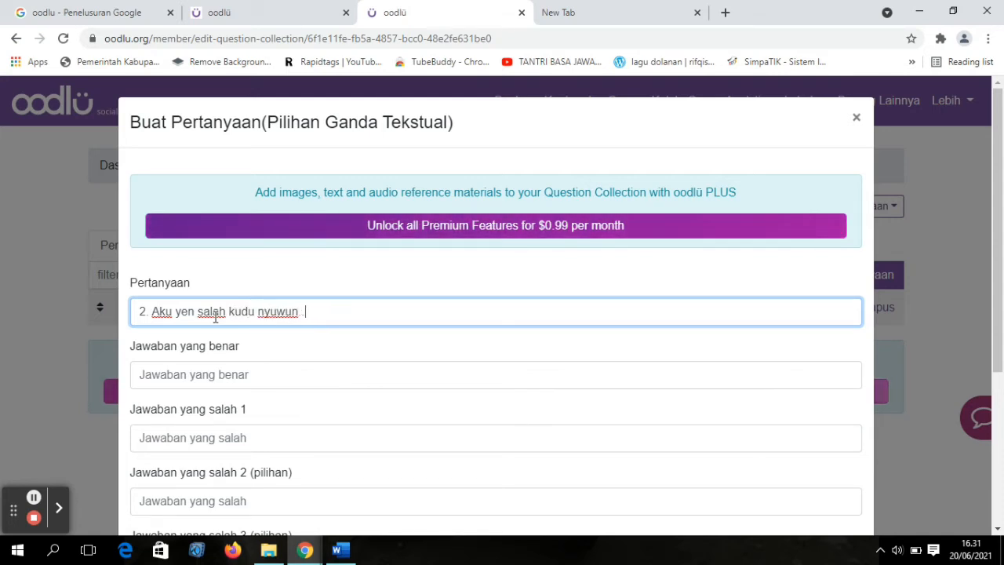
{"action": "type", "text": ".."}
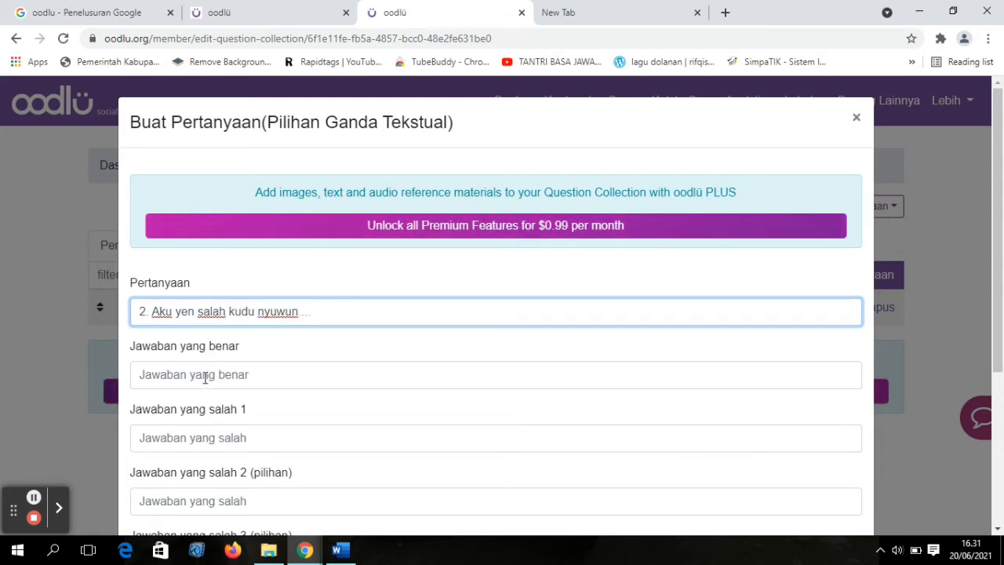
Enter "sepura" as the correct answer and "sewu" and "arta" as wrong answers 1 and 2, and save the question.
{"action": "left_click", "coordinate": [205, 377]}
{"action": "type", "text": "sepura"}
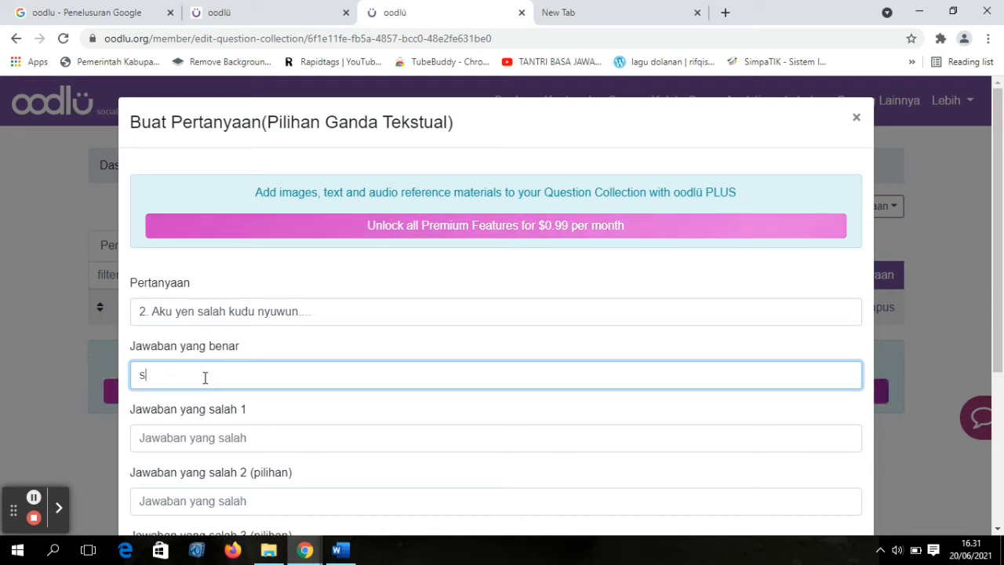
{"action": "left_click", "coordinate": [186, 444]}
{"action": "type", "text": "sewu"}
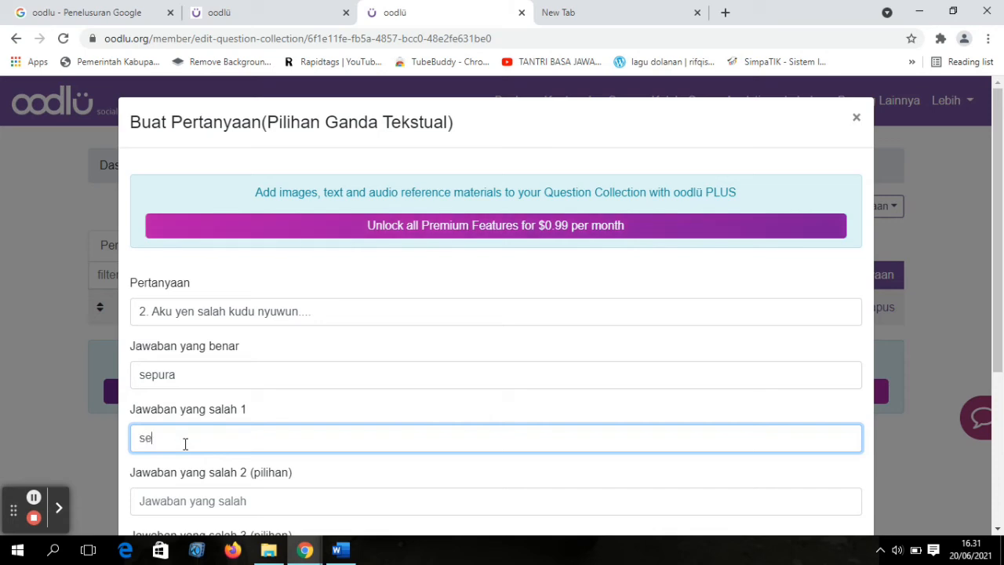
{"action": "left_click", "coordinate": [196, 502]}
{"action": "type", "text": "arta"}
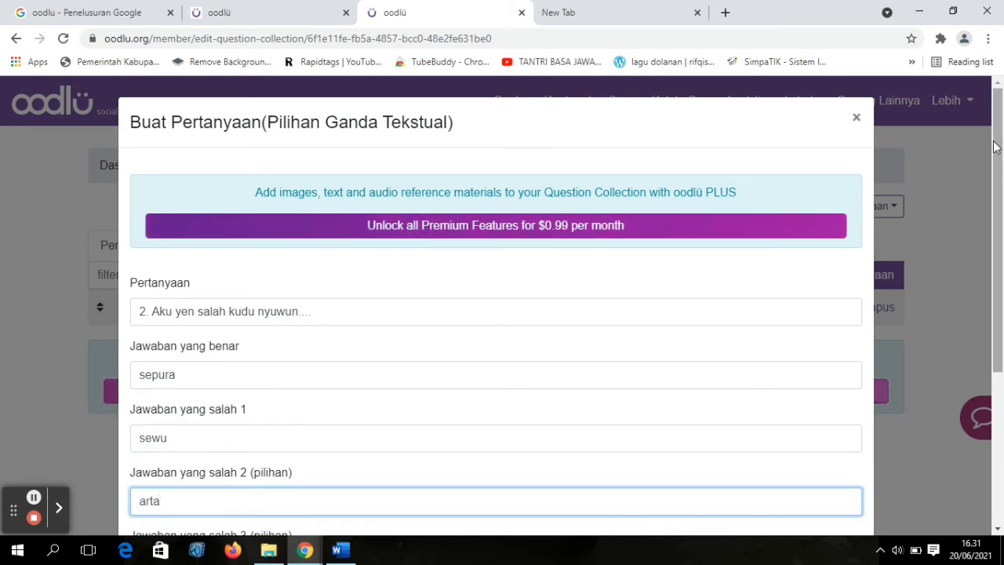
{"action": "left_click_drag", "start_coordinate": [996, 137], "coordinate": [1001, 303]}
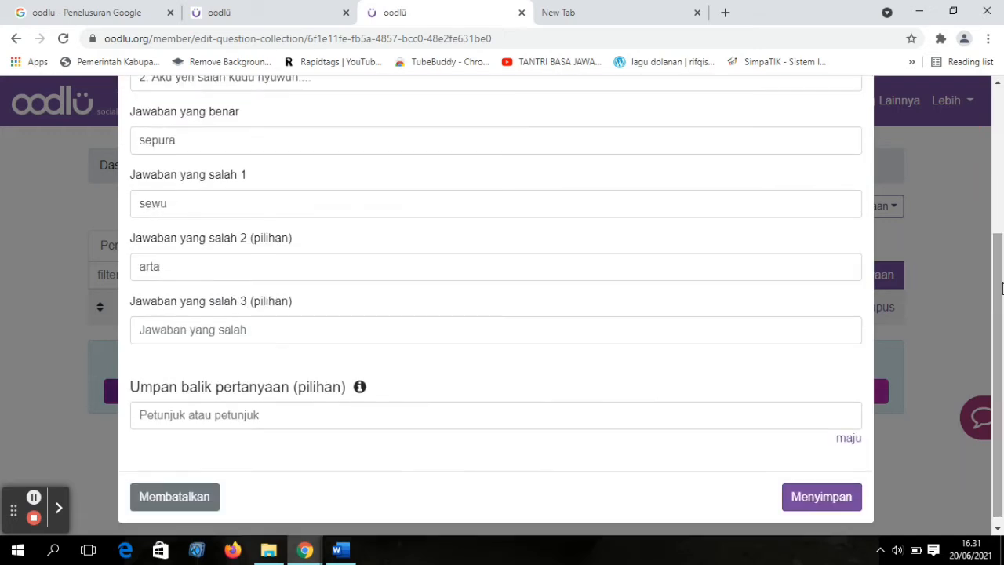
{"action": "left_click", "coordinate": [812, 500]}
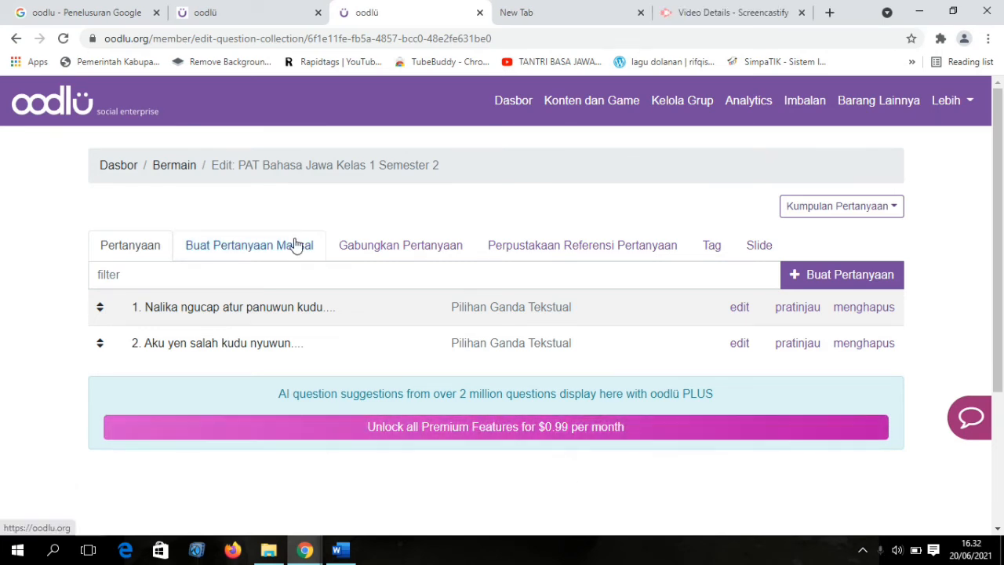
Open the game selection for the collection PAT Bahasa Jawa Kelas 1 Semester 2 and start the individual game Penjaga ruang angkasa.
{"action": "left_click", "coordinate": [174, 165]}
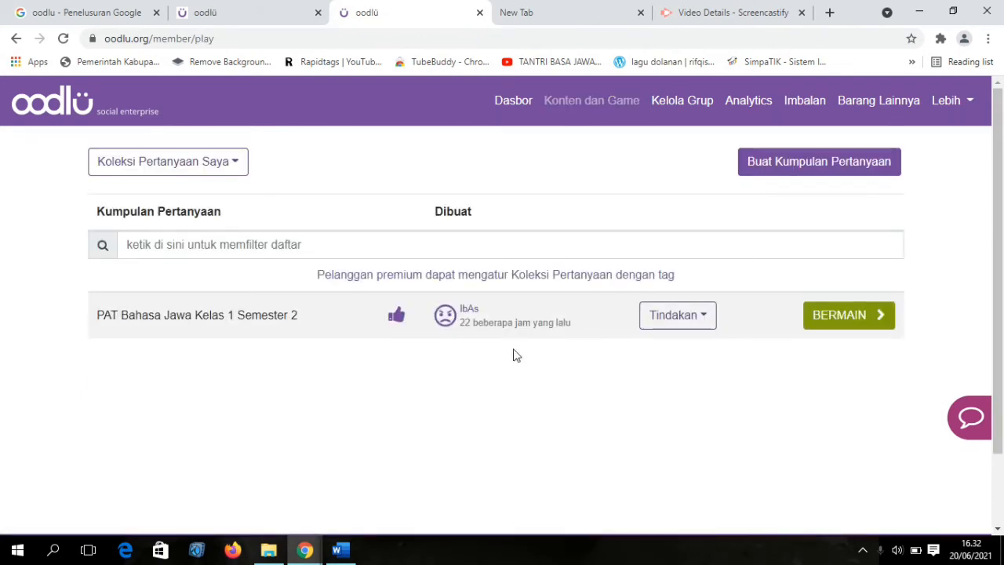
{"action": "left_click", "coordinate": [863, 320]}
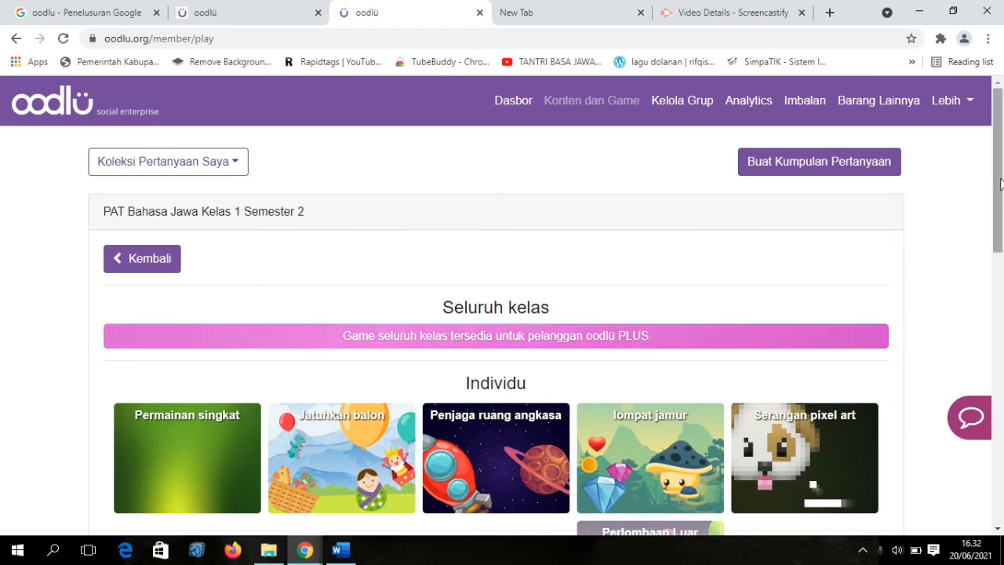
{"action": "left_click_drag", "start_coordinate": [1000, 184], "coordinate": [1001, 261]}
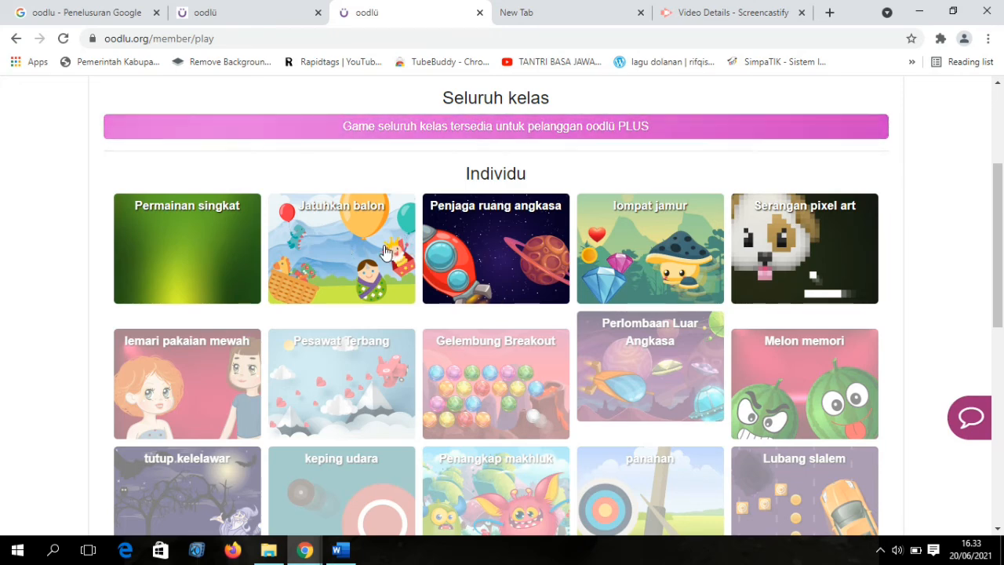
{"action": "left_click", "coordinate": [505, 236]}
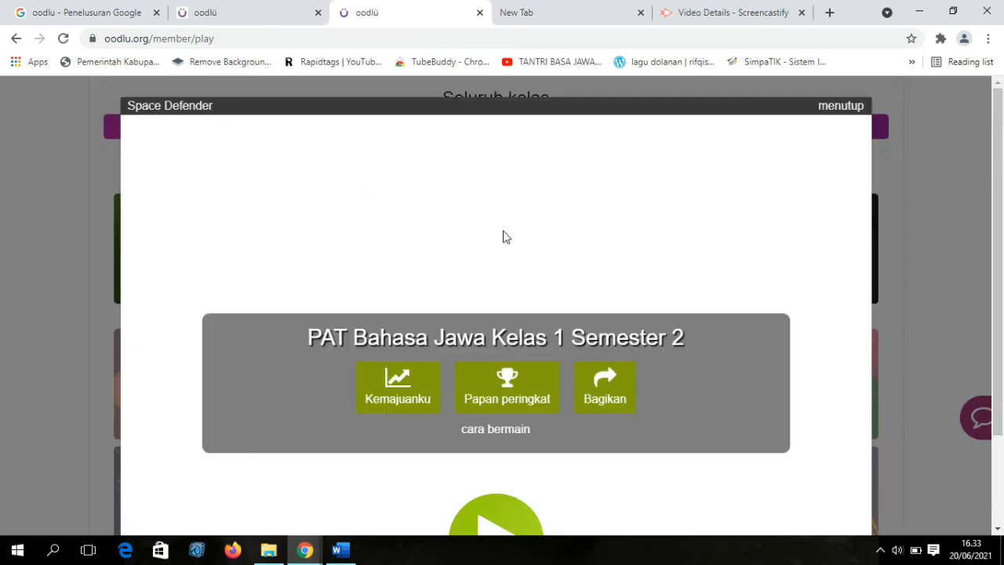
{"action": "scroll", "coordinate": [588, 430], "scroll_direction": "down", "scroll_amount": 2}
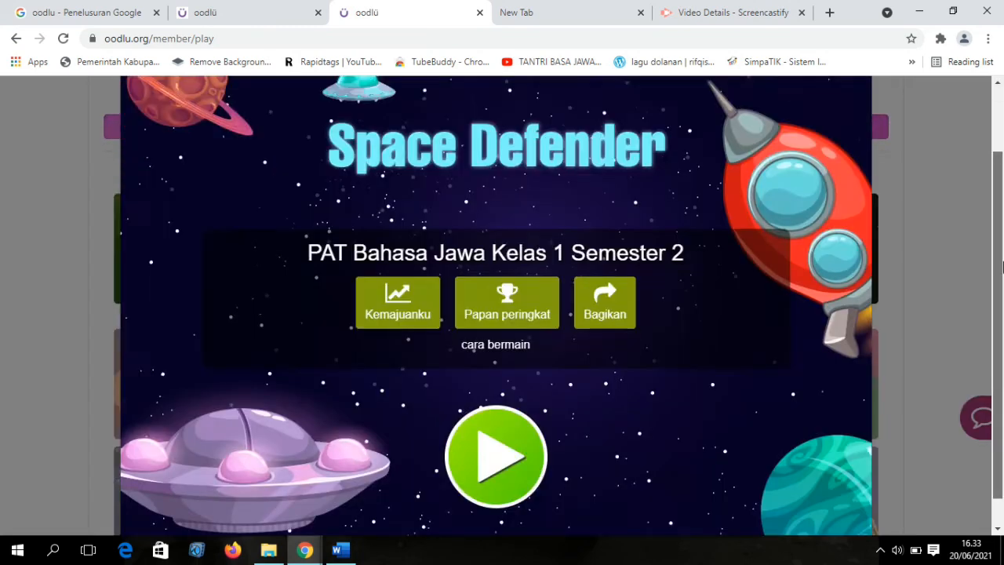
{"action": "left_click", "coordinate": [496, 430]}
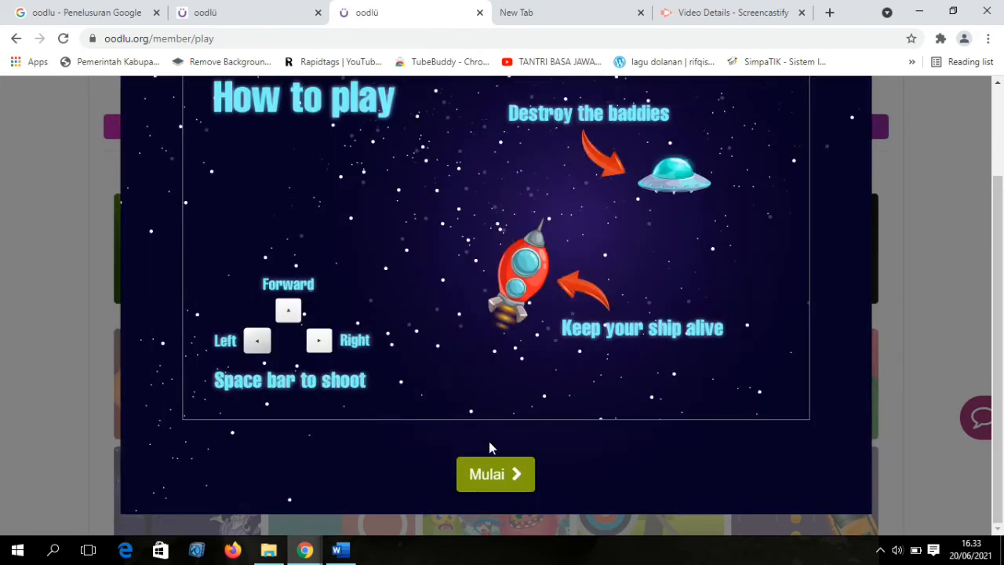
{"action": "left_click", "coordinate": [489, 480]}
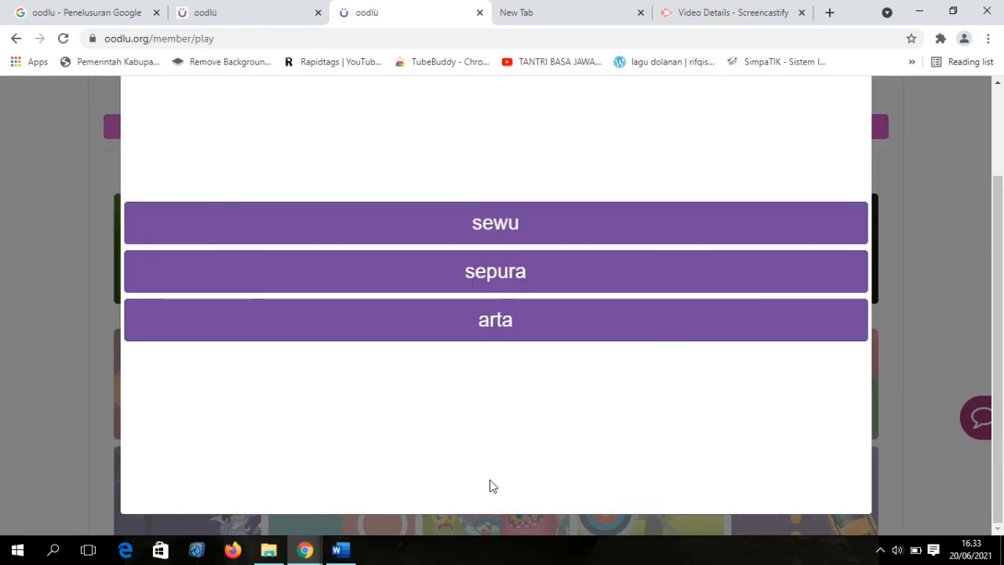
Play through the Space Defender game, answering question 2 with "sepura" and question 1 with "sopan", and view the final score.
{"action": "left_click_drag", "start_coordinate": [1002, 217], "coordinate": [990, 127]}
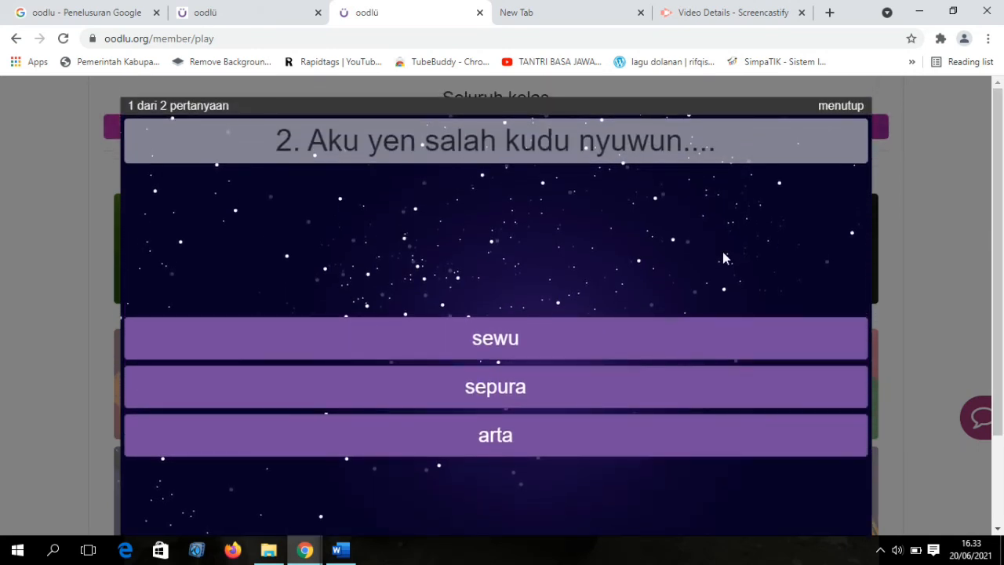
{"action": "left_click", "coordinate": [517, 395]}
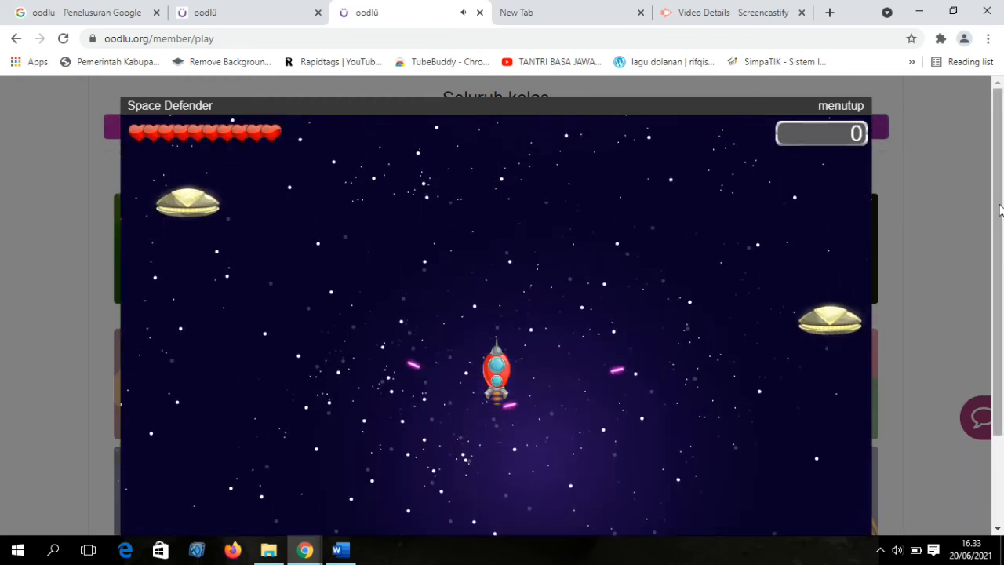
{"action": "left_click_drag", "start_coordinate": [1000, 209], "coordinate": [1001, 293]}
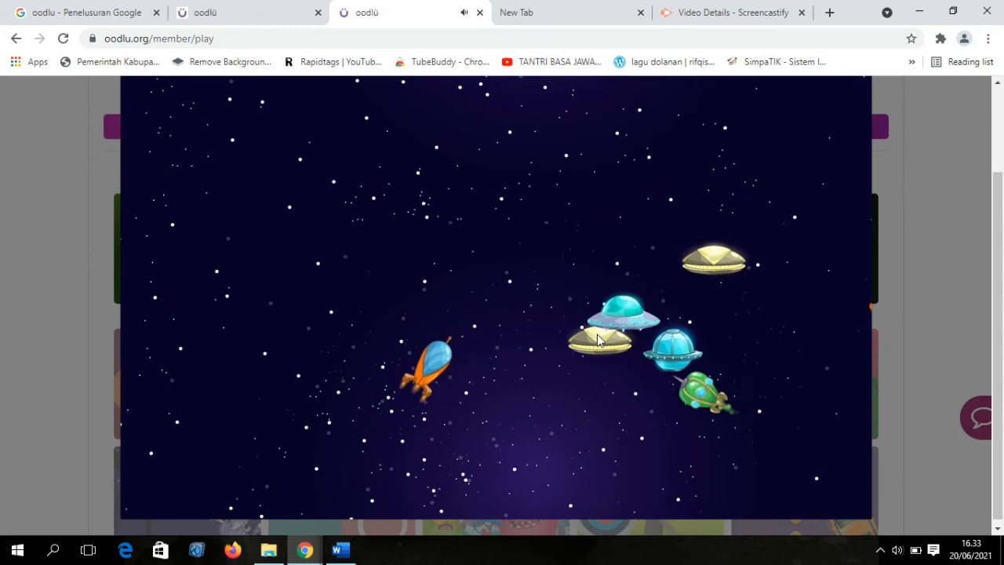
{"action": "left_click_drag", "start_coordinate": [1000, 227], "coordinate": [1002, 148]}
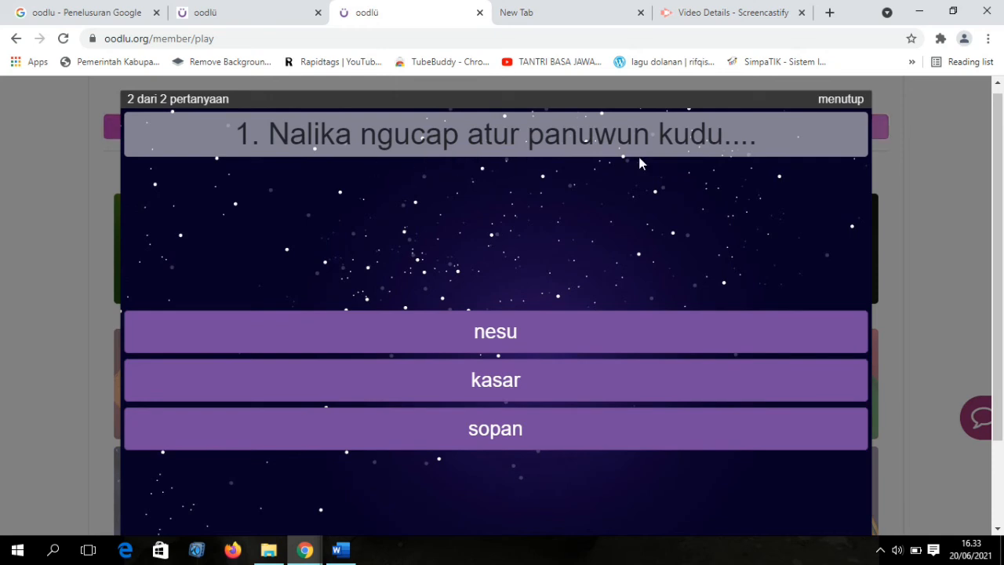
{"action": "left_click", "coordinate": [505, 433]}
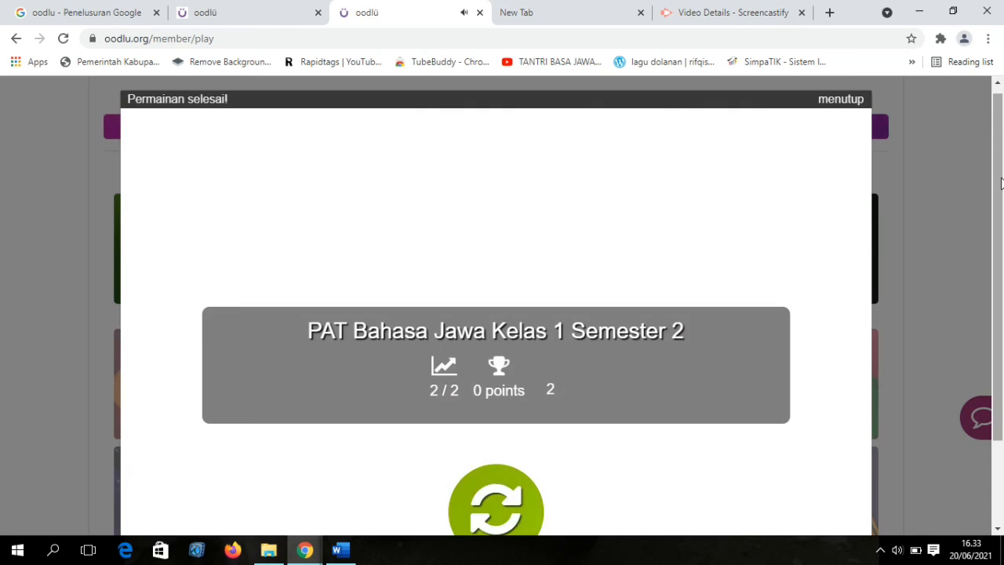
{"action": "left_click_drag", "start_coordinate": [1000, 182], "coordinate": [1003, 337]}
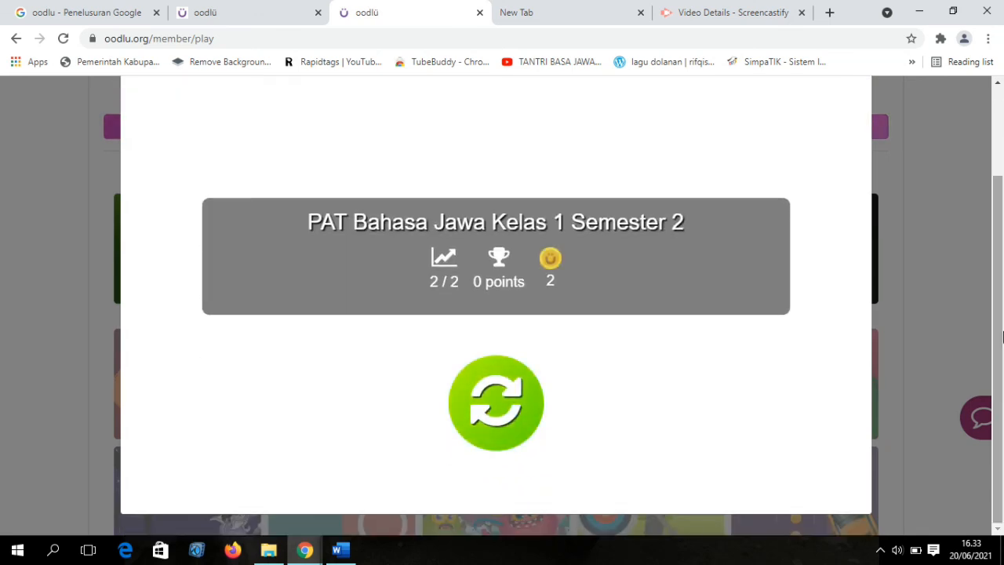